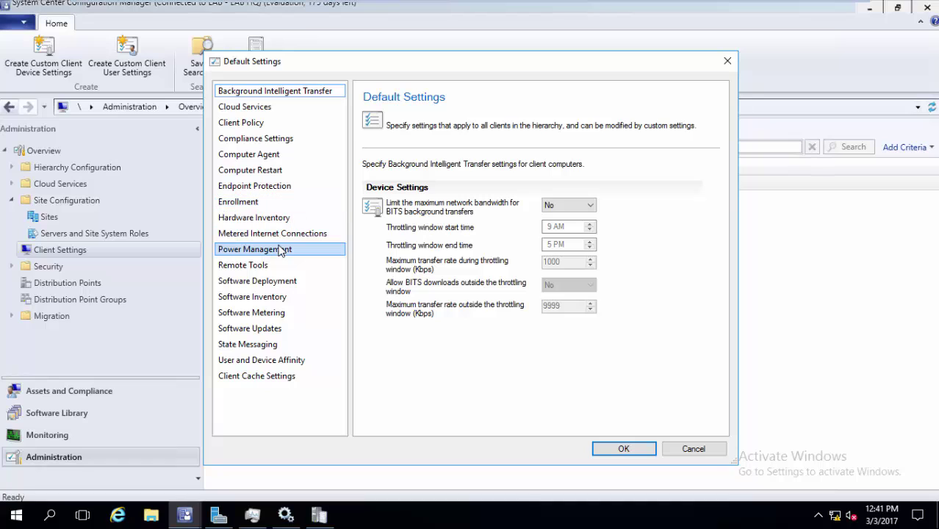
- In the Software Inventory client settings, start a new inventoried file type entry with the name *.mp3
left_click(270, 281)
left_click(263, 300)
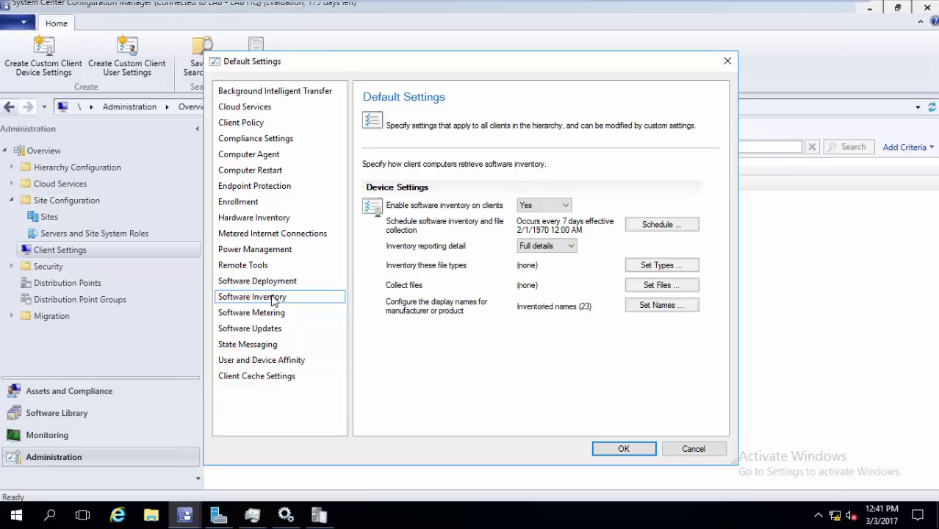
left_click(654, 266)
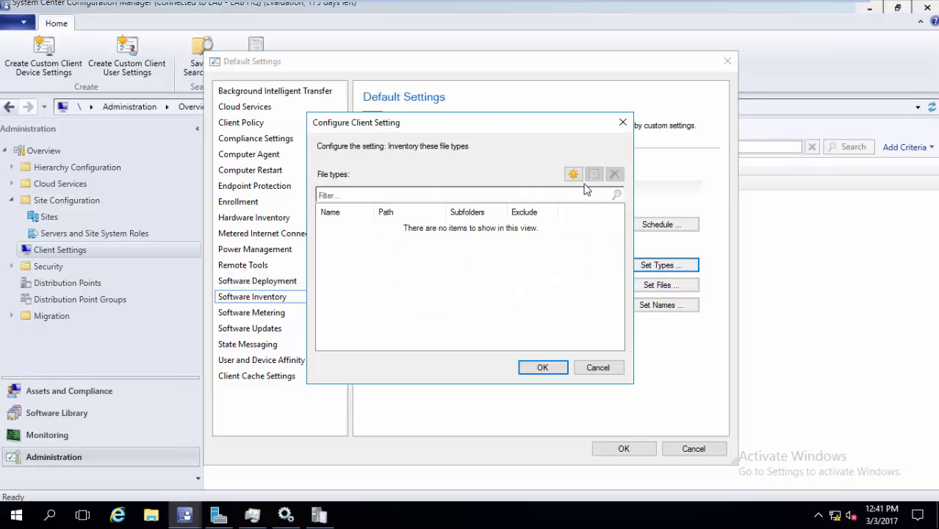
left_click(572, 174)
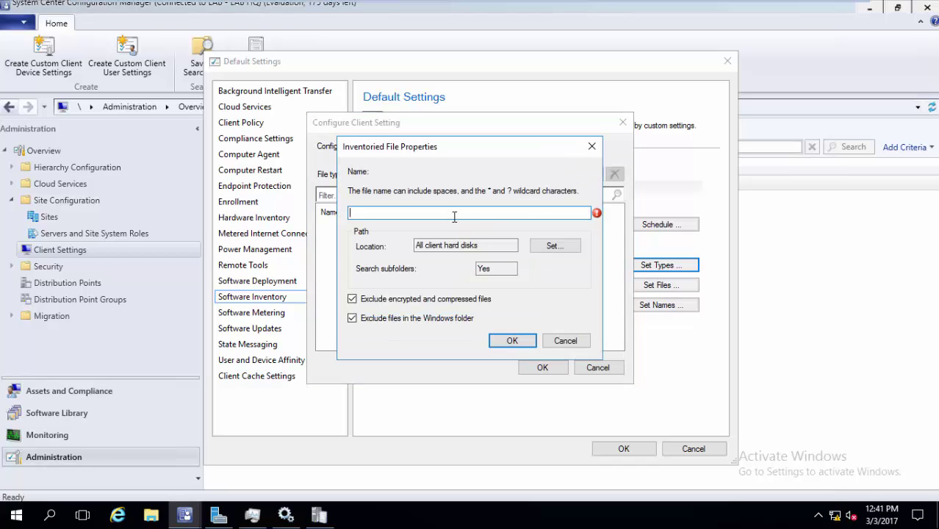
type("*.mp3")
- Set the search path of the *.mp3 file type to all client hard disks
left_click(507, 249)
left_click_drag(505, 250, 349, 253)
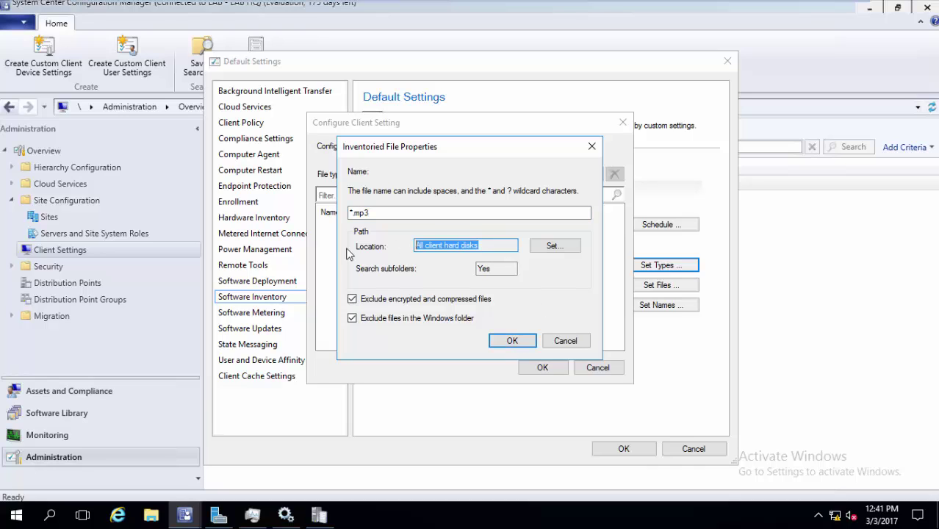
left_click(557, 244)
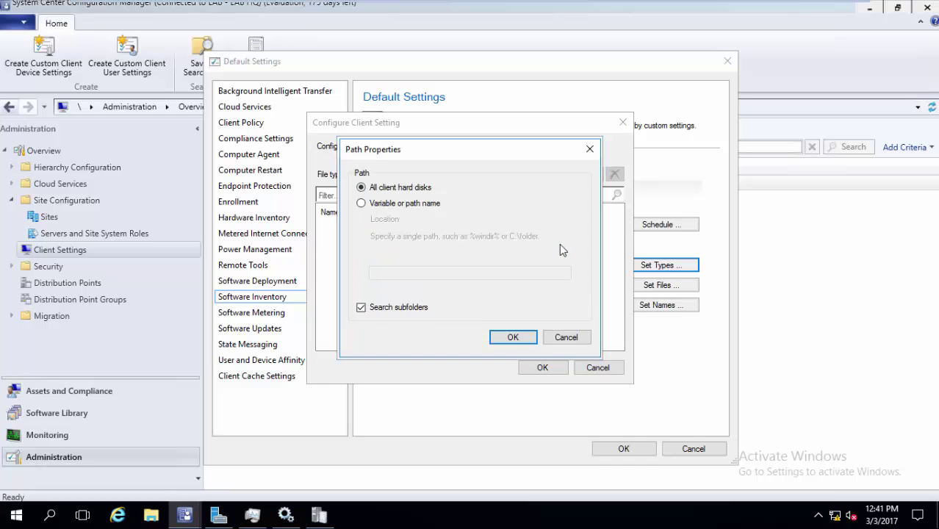
left_click(424, 206)
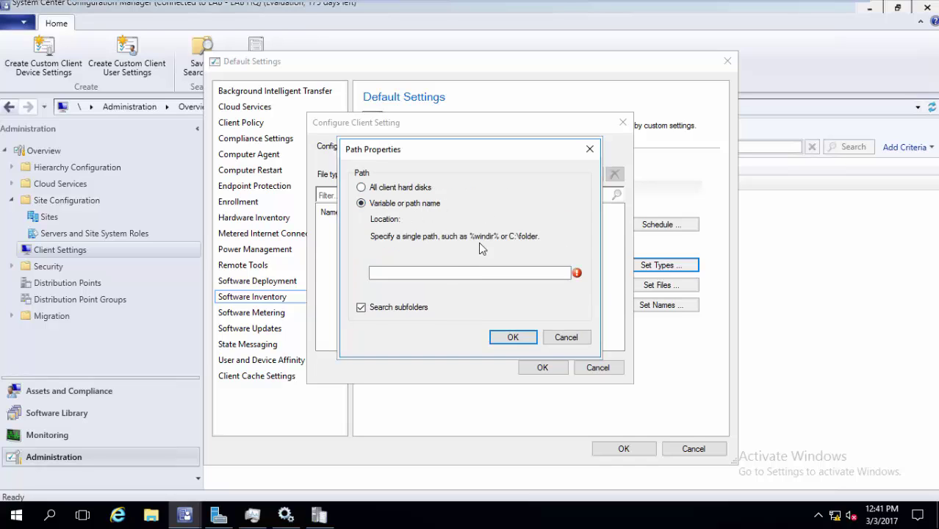
left_click(413, 189)
left_click(519, 340)
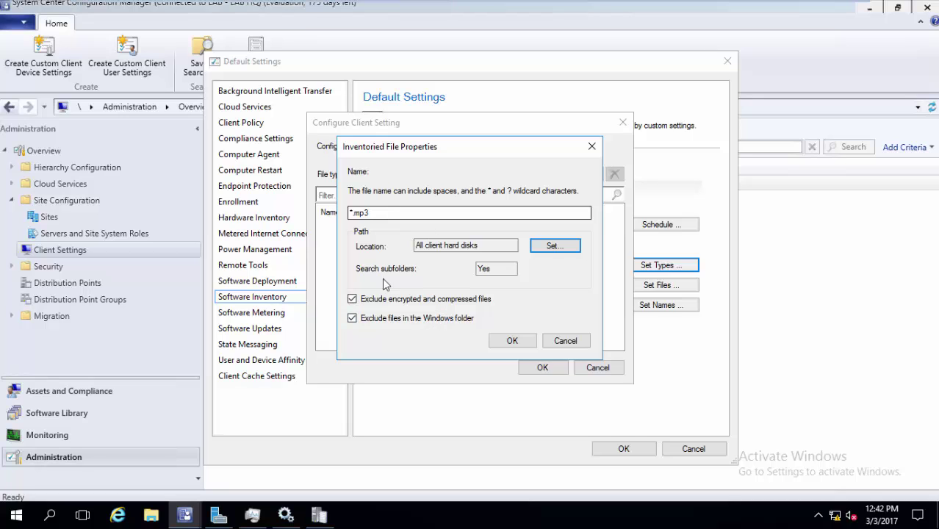
- Save the *.mp3 file type and choose Full details as the inventory reporting detail
left_click(492, 341)
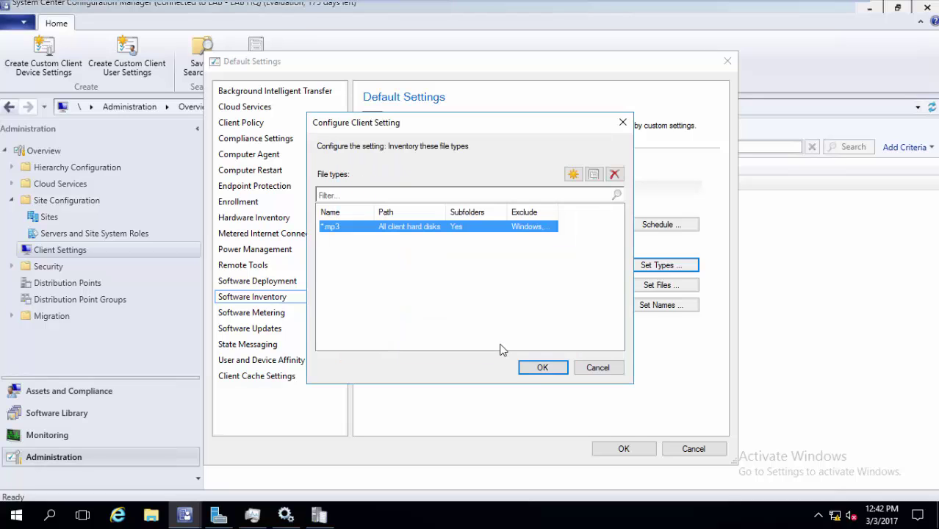
left_click(541, 368)
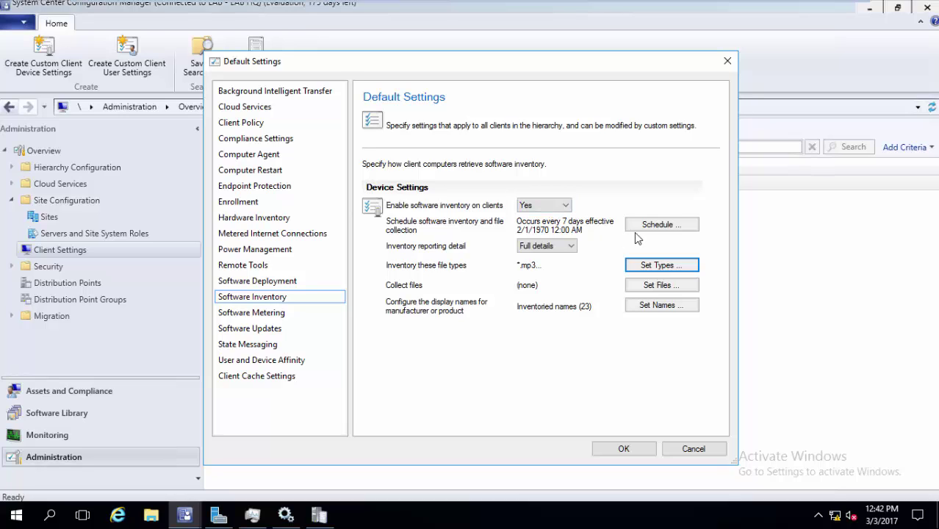
left_click(571, 246)
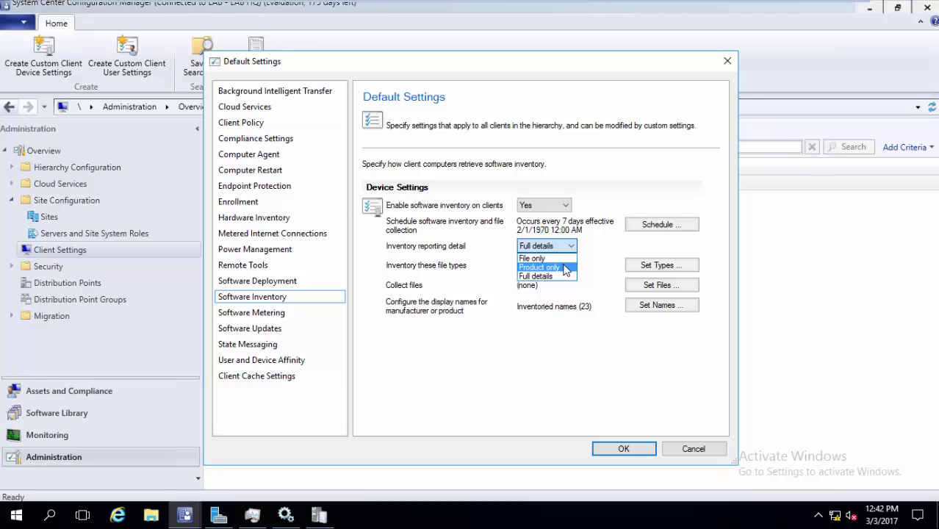
left_click(563, 276)
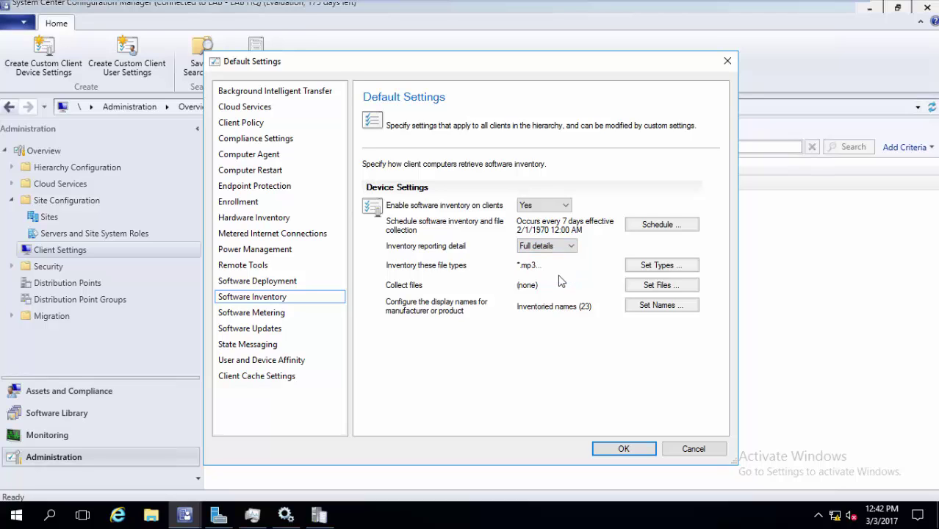
- Start a new entry in the Collect files setting with the file name *.mp4
left_click(641, 292)
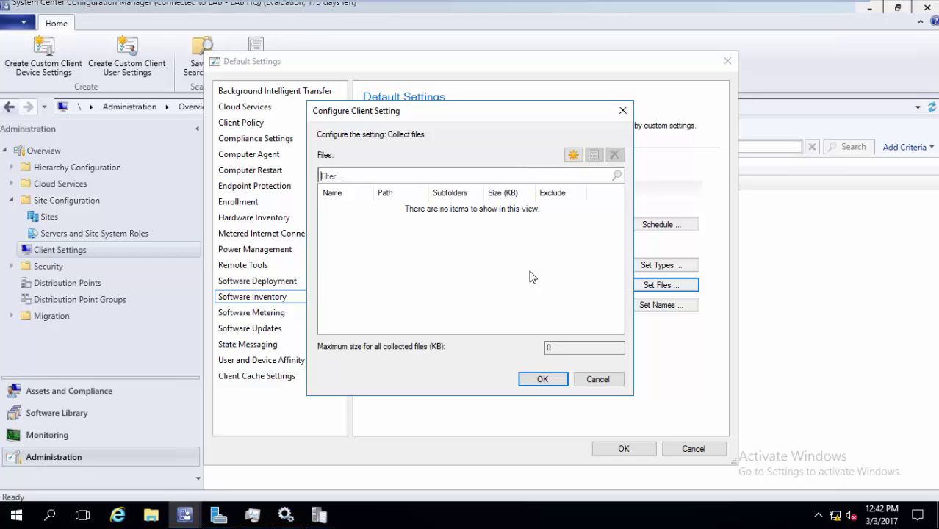
left_click(572, 155)
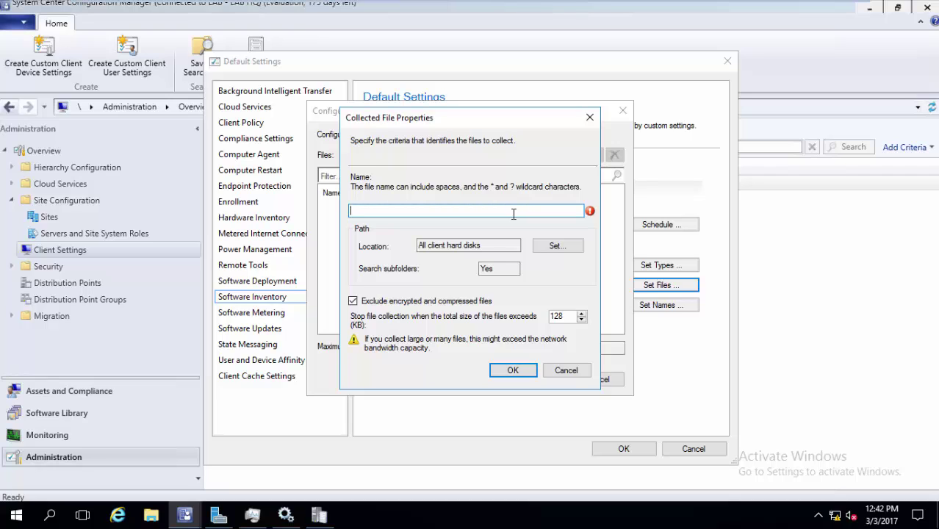
type("*")
type(".mpg")
key("BackSpace")
key("BackSpace")
key("BackSpace")
type(".avi")
type("mp4")
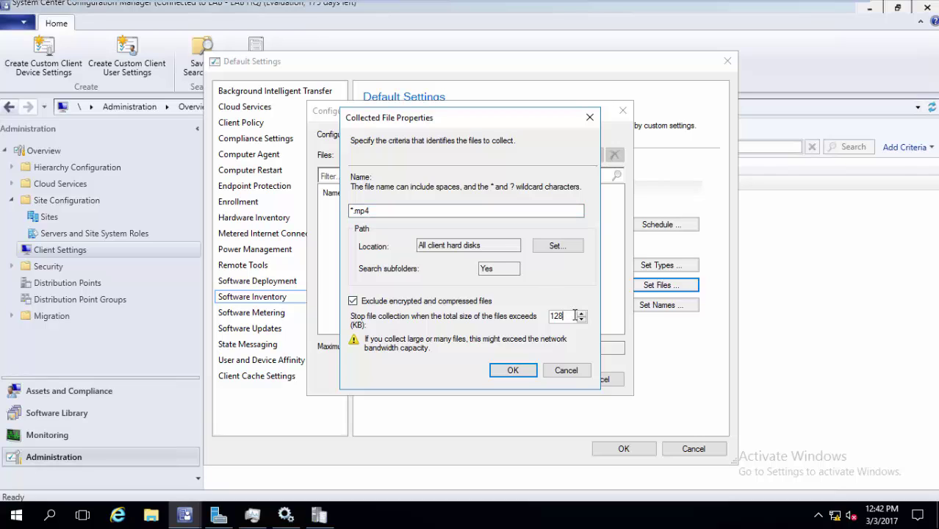
- Limit the total size of collected *.mp4 files to 9999 KB and save the default client settings
left_click_drag(564, 316, 532, 320)
type("1000000")
key("BackSpace")
key("BackSpace")
key("BackSpace")
key("BackSpace")
key("BackSpace")
key("BackSpace")
key("BackSpace")
key("BackSpace")
key("BackSpace")
key("BackSpace")
key("BackSpace")
type("999999")
key("BackSpace")
key("BackSpace")
key("BackSpace")
left_click(513, 371)
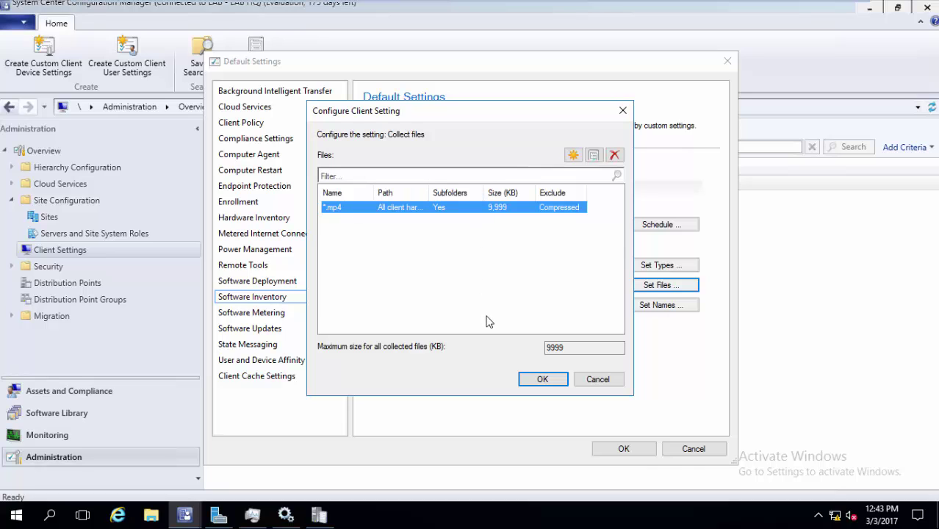
left_click(542, 379)
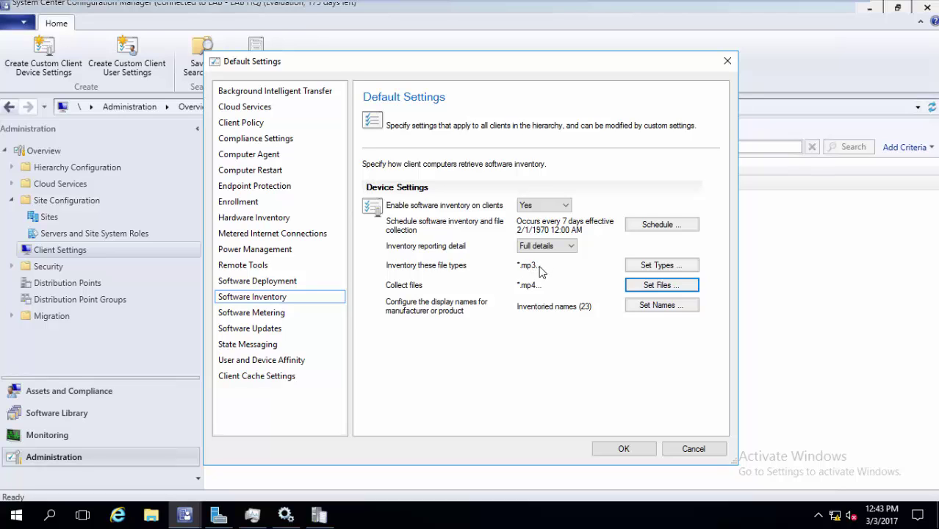
left_click(601, 451)
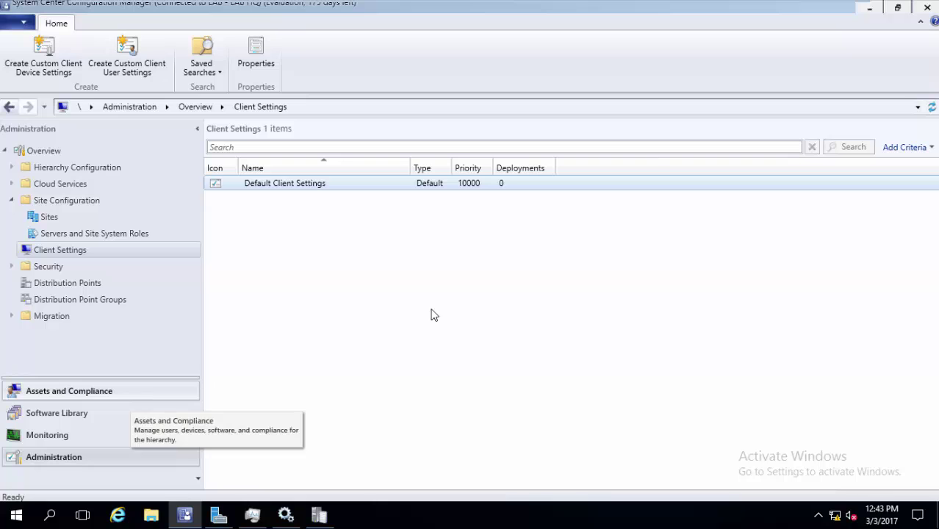
- Switch to the Windows 8 x64 virtual machine and open Local Disk (C:) in File Explorer to view its files
mouse_move(535, 4)
left_click(652, 9)
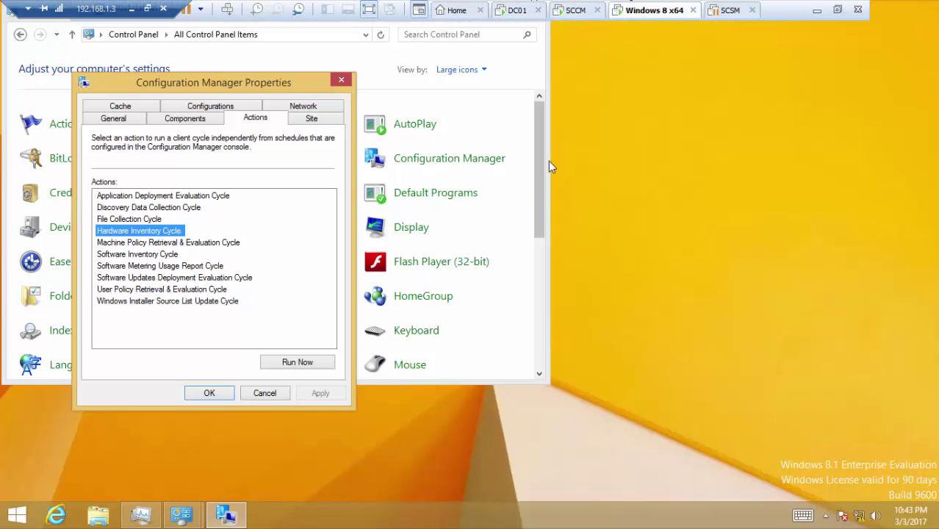
left_click(97, 514)
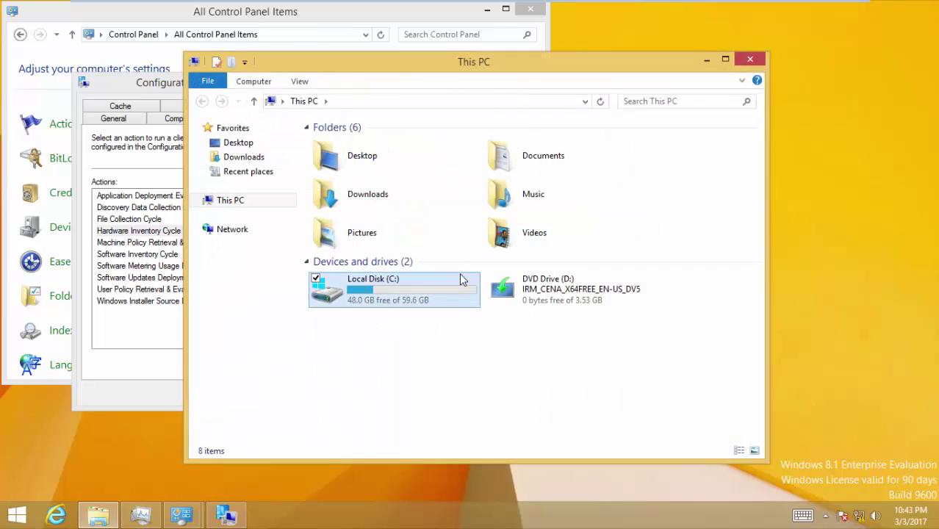
double_click(460, 275)
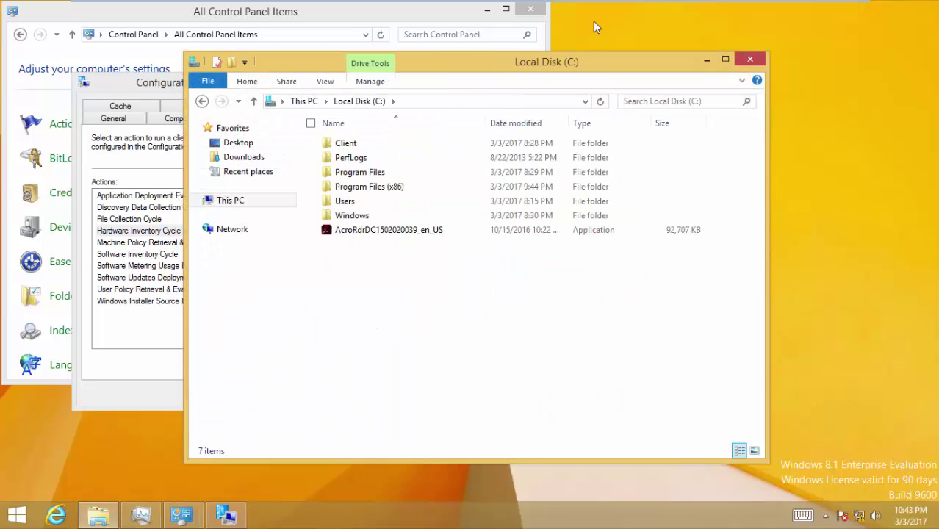
- Look over the machine policy, software inventory and file collection cycles among the Configuration Manager client actions, then close the properties
left_click(154, 256)
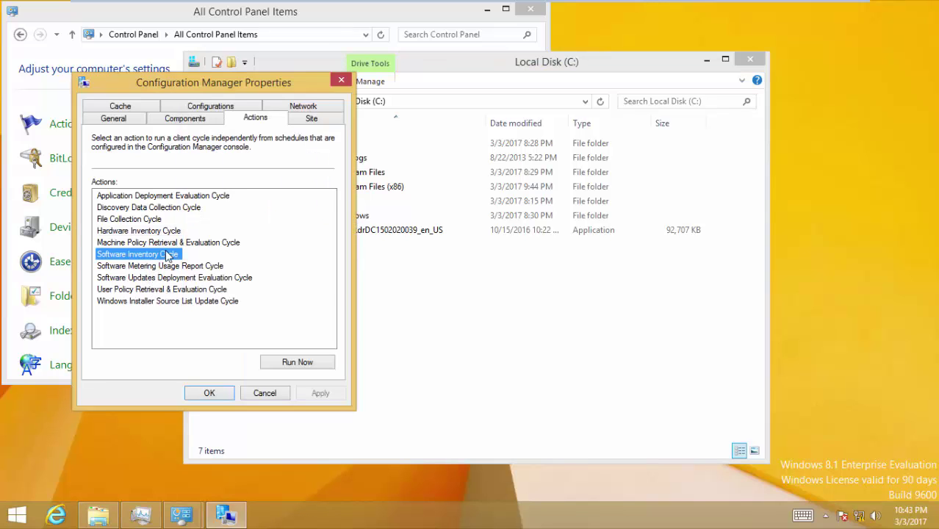
mouse_move(443, 4)
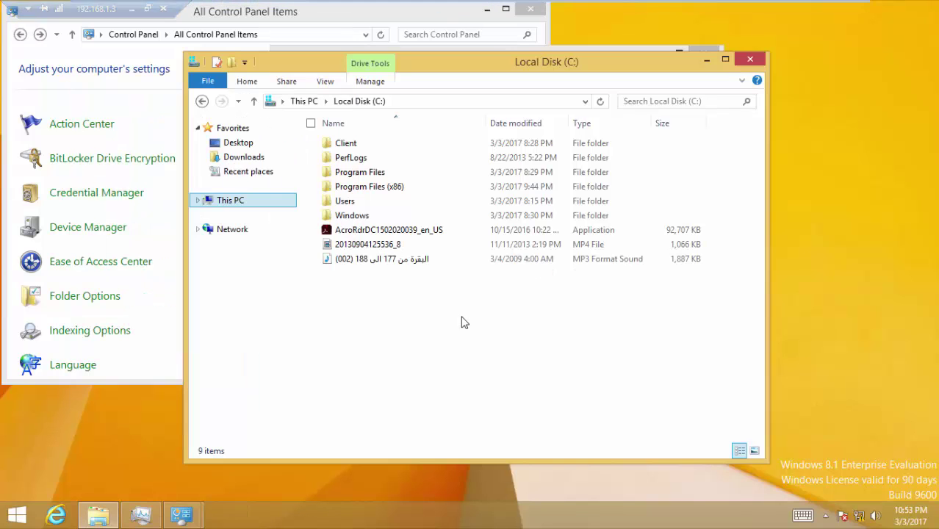
left_click(351, 25)
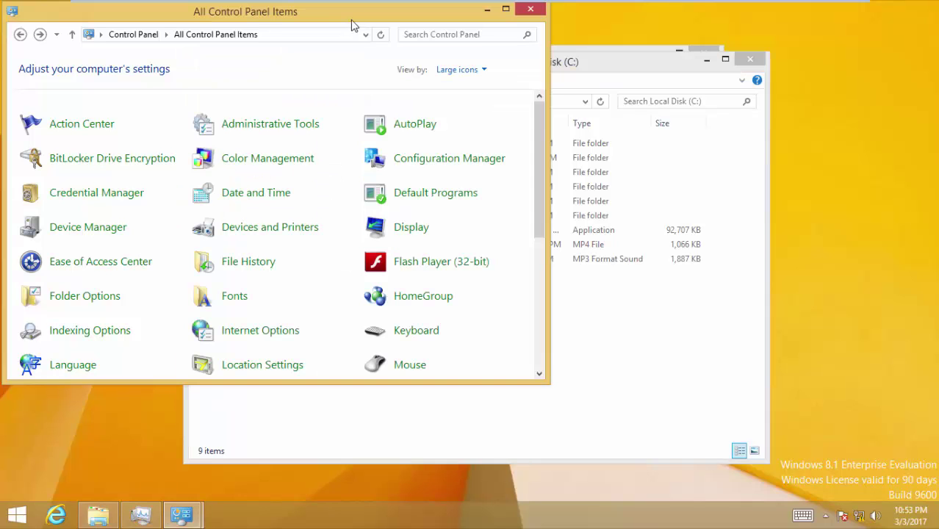
left_click(432, 160)
left_click(219, 83)
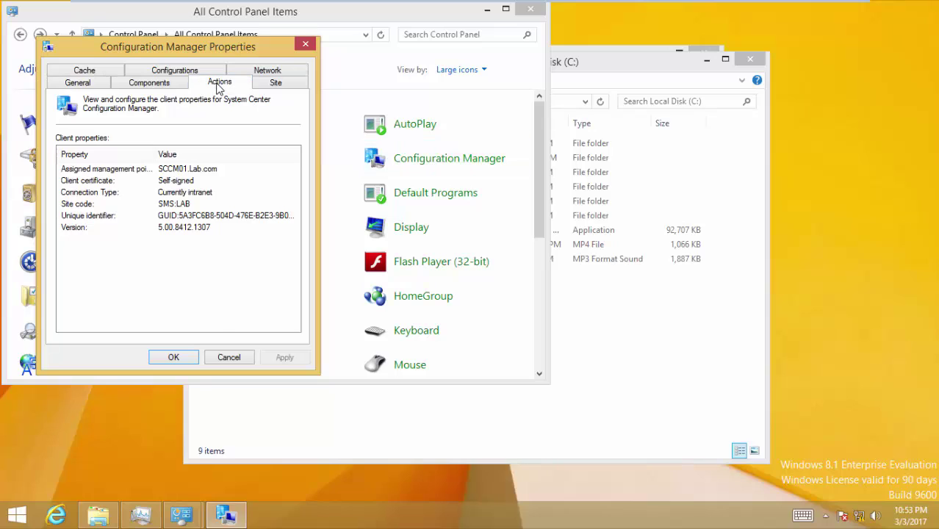
left_click(163, 209)
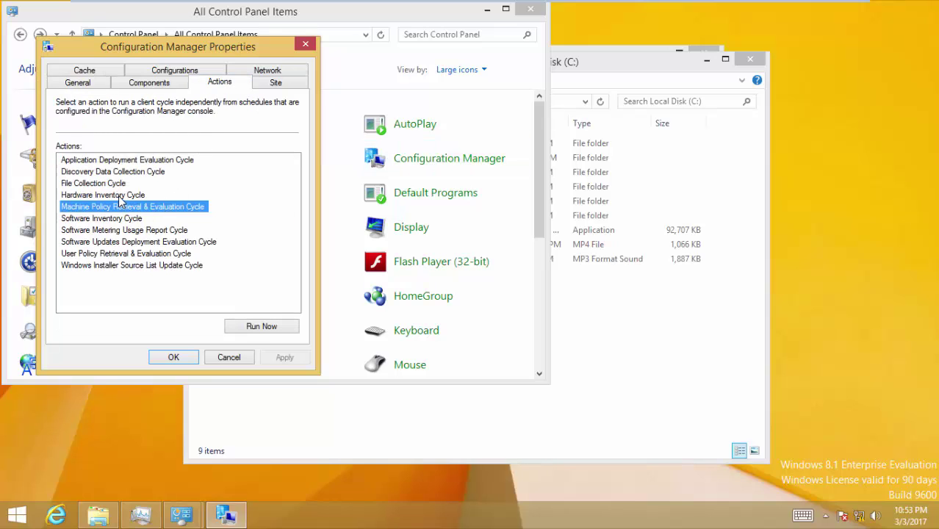
left_click(115, 218)
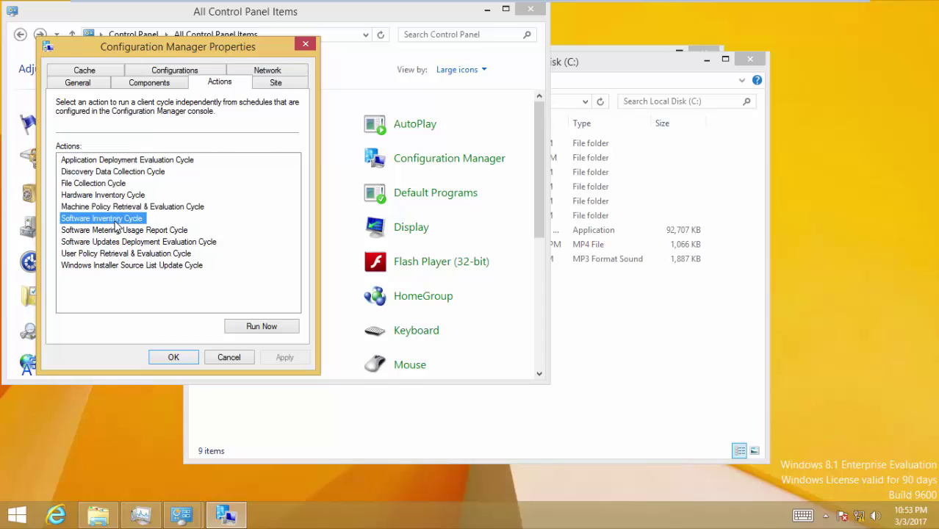
left_click(112, 185)
left_click(228, 357)
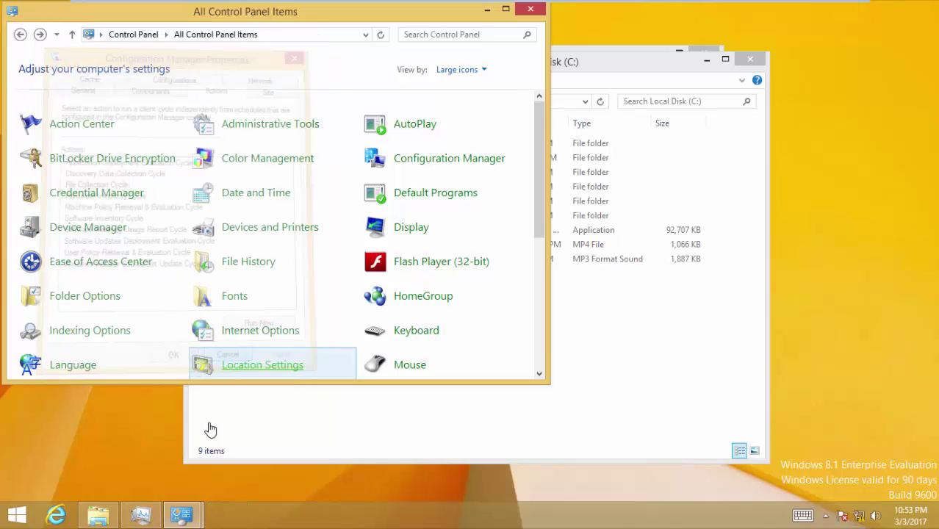
- Examine the running processes and their resource usage on the client in Task Manager
left_click(141, 514)
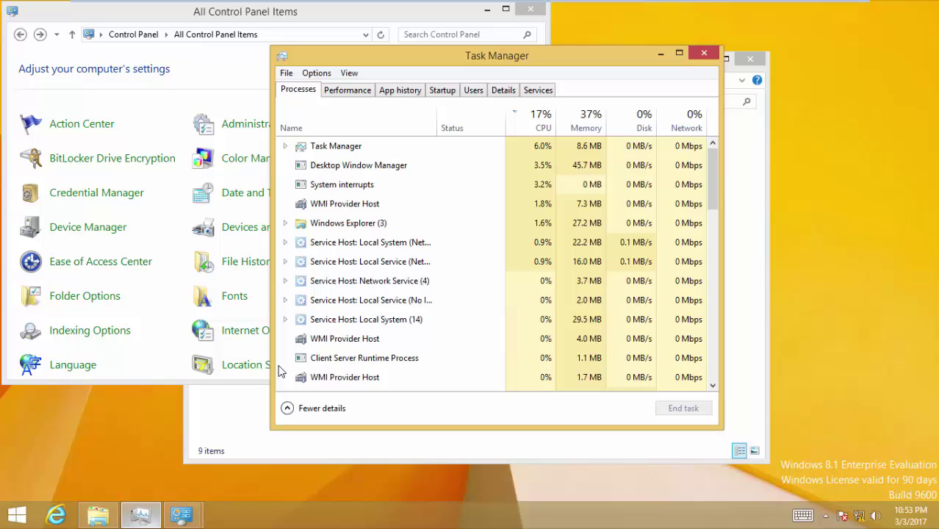
left_click(358, 262)
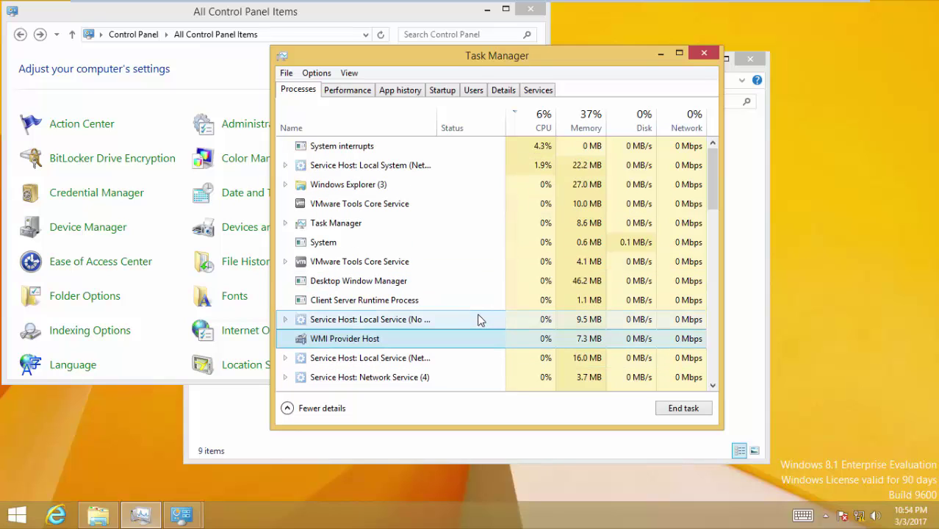
mouse_move(735, 6)
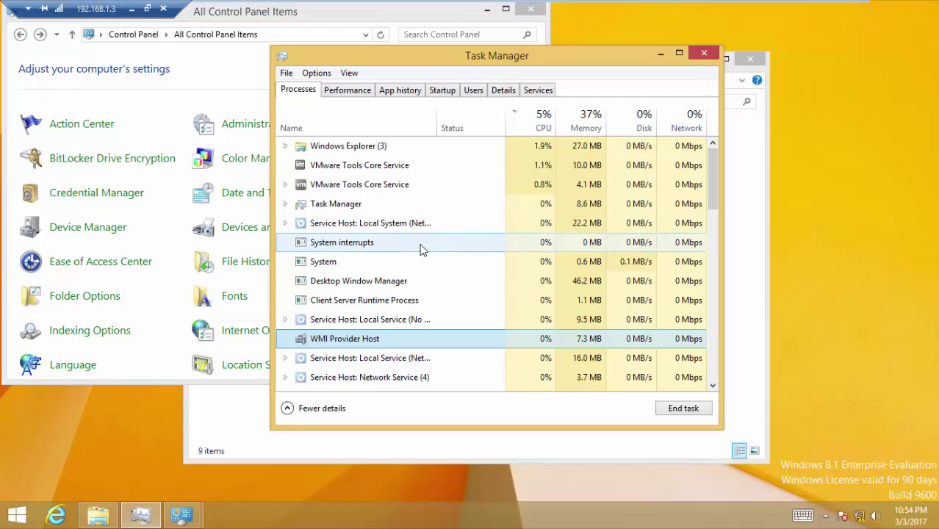
- Switch back to the Configuration Manager console and view the Software category for LAB-PC in Resource Explorer
mouse_move(269, 6)
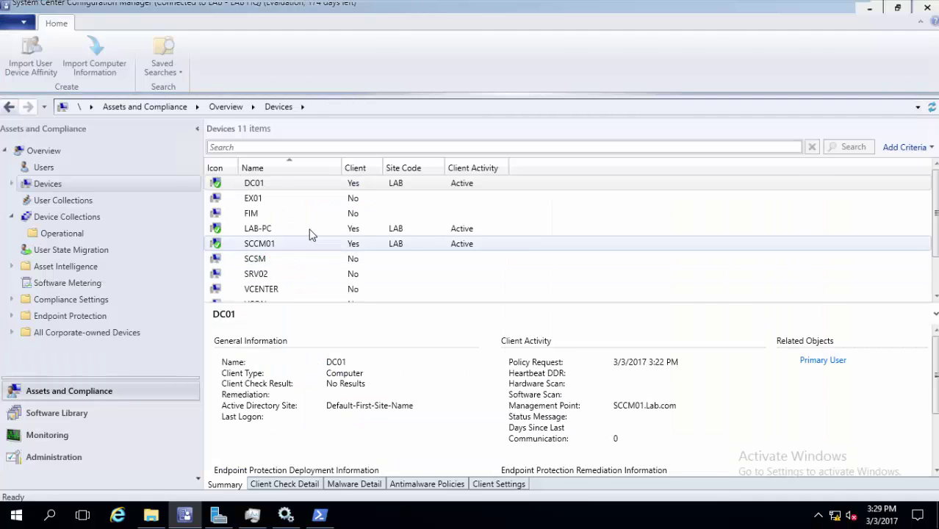
left_click(309, 231)
right_click(310, 232)
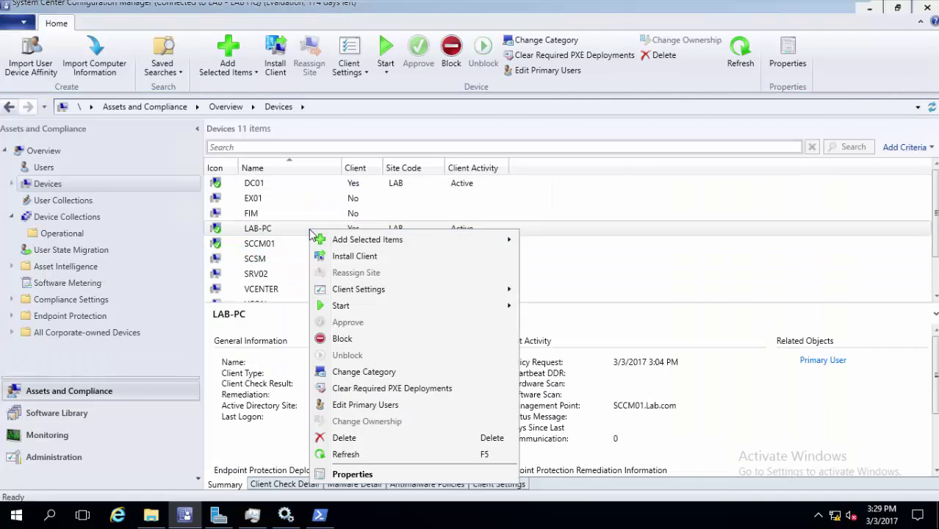
mouse_move(453, 307)
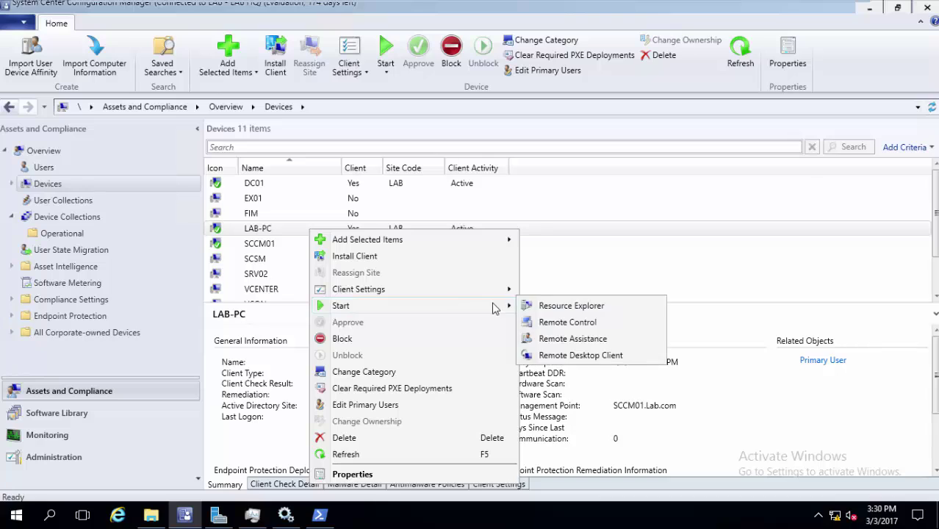
left_click(546, 311)
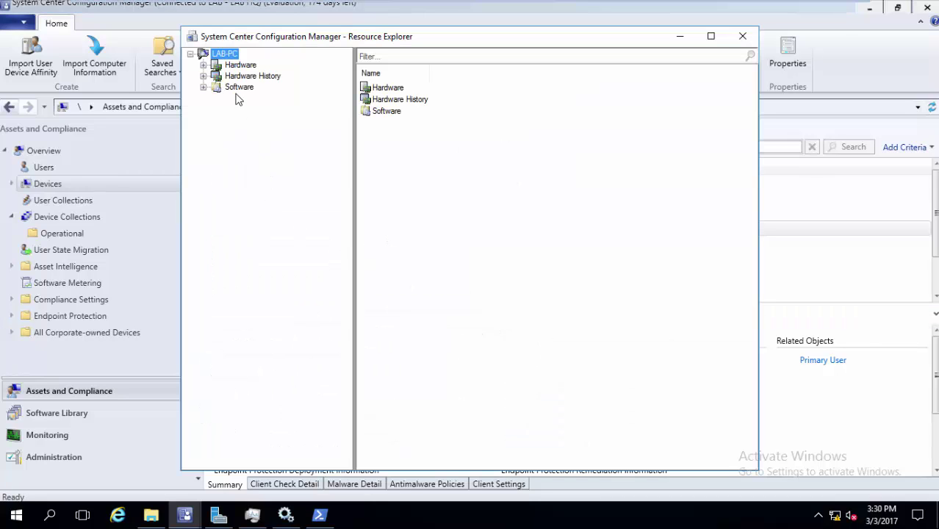
left_click(236, 90)
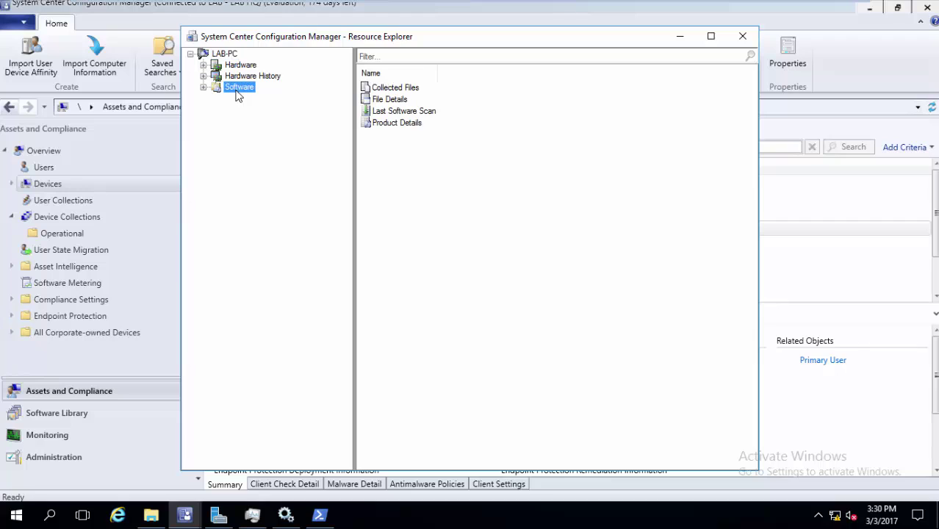
- Open File Details under Software for LAB-PC and examine the paths and sizes of the inventoried MP3 files
double_click(398, 101)
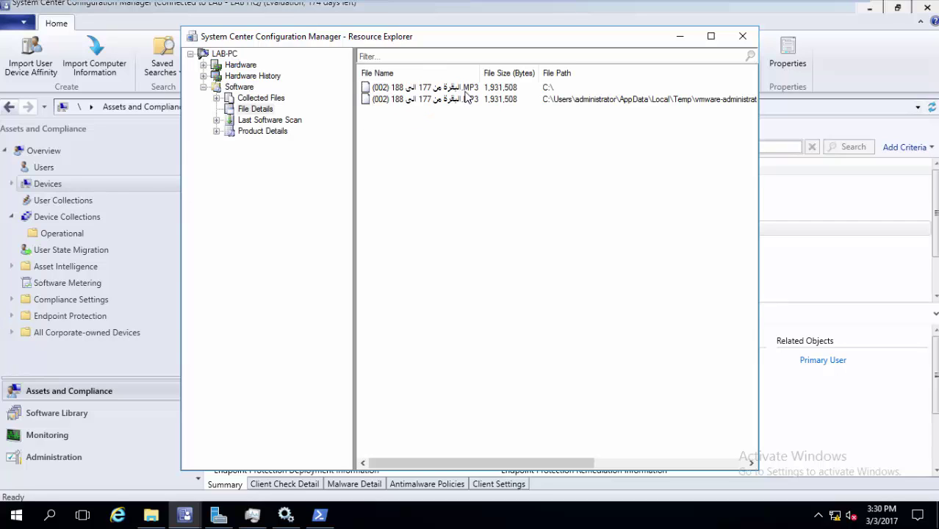
left_click(465, 91)
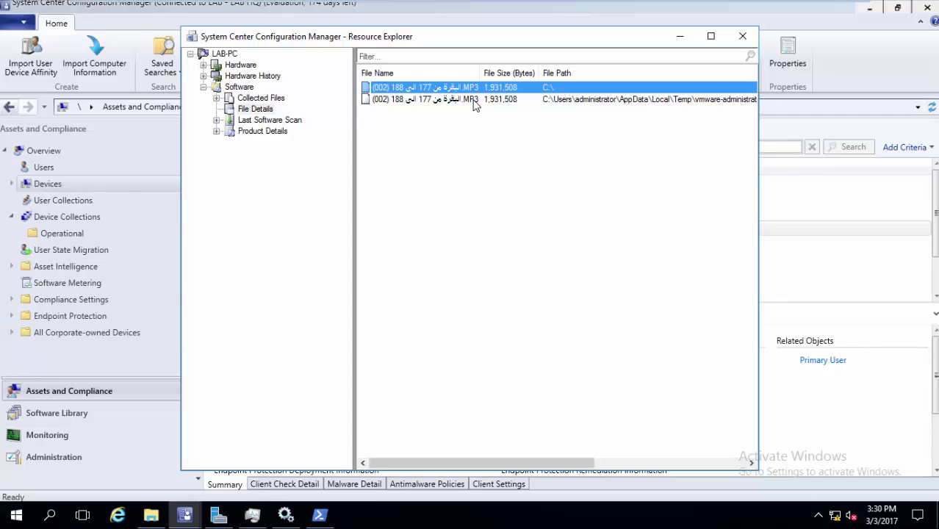
left_click(474, 102)
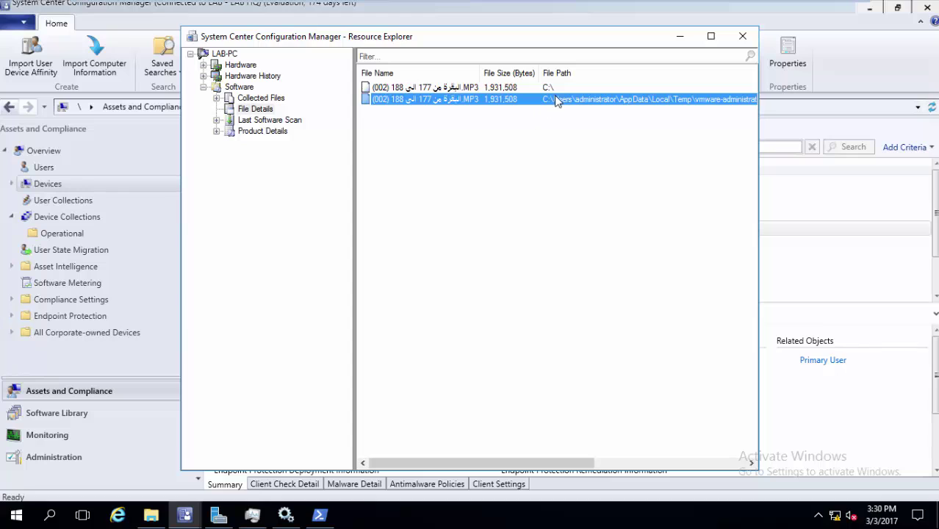
left_click(537, 89)
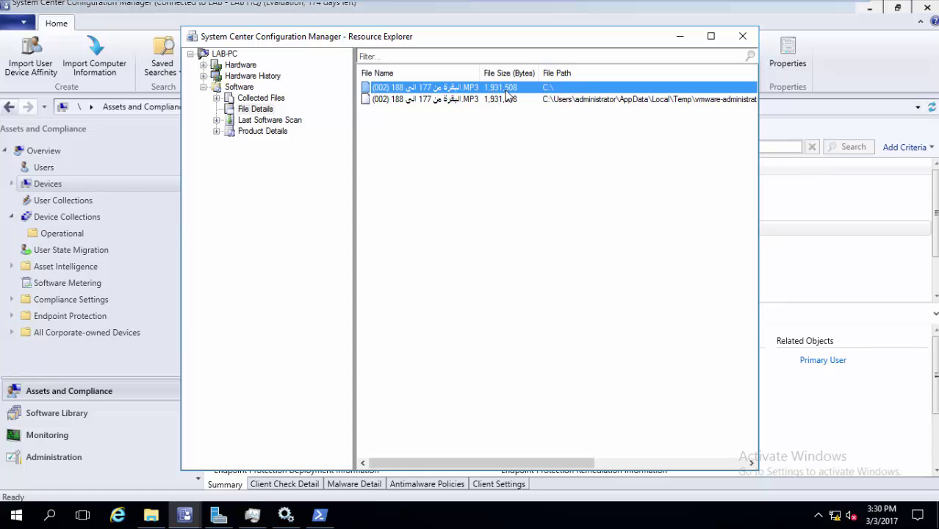
left_click(279, 101)
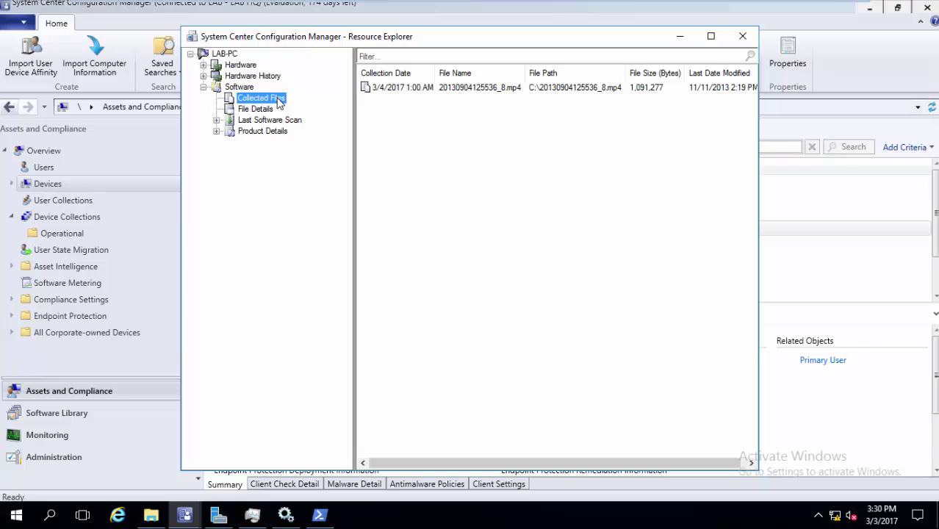
left_click(473, 89)
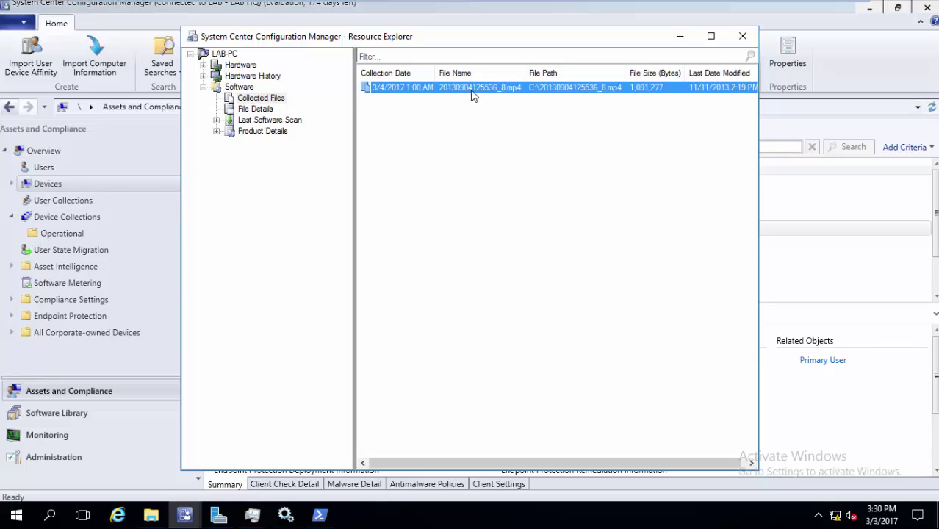
mouse_move(580, 3)
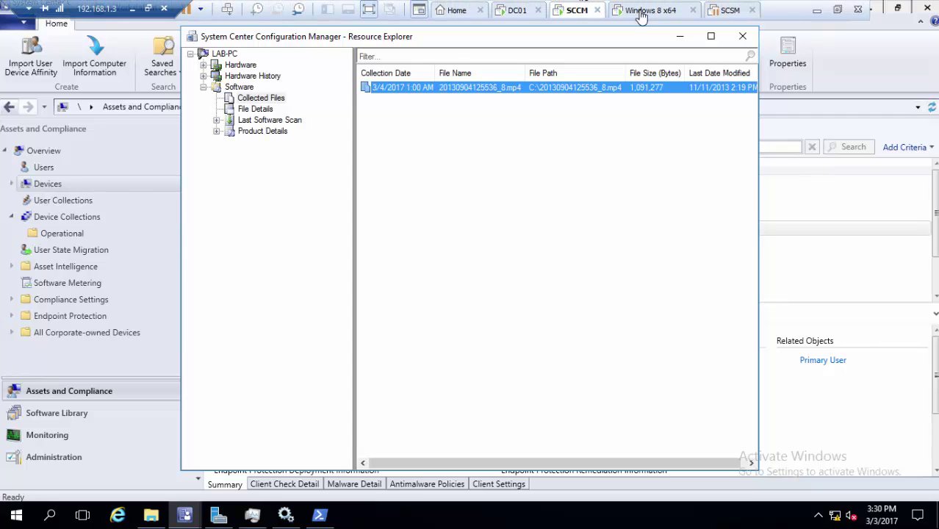
left_click(559, 166)
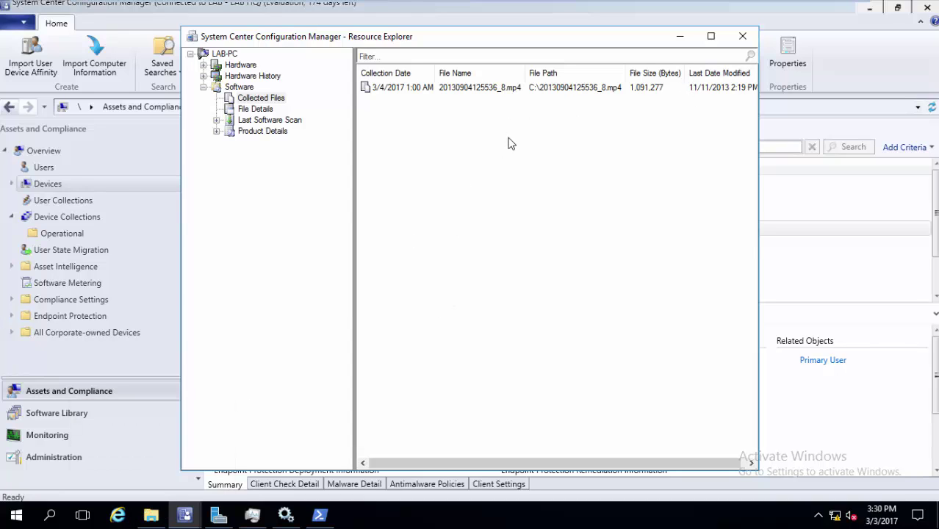
- In a new File Explorer window on the server, open C:\Program Files\Microsoft Configuration Manager\inboxes
left_click(152, 516)
right_click(151, 516)
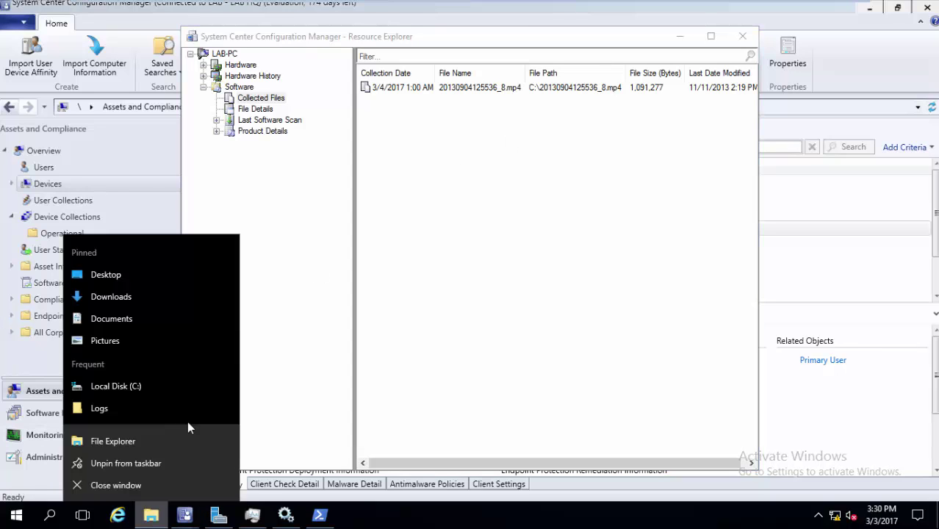
left_click(156, 444)
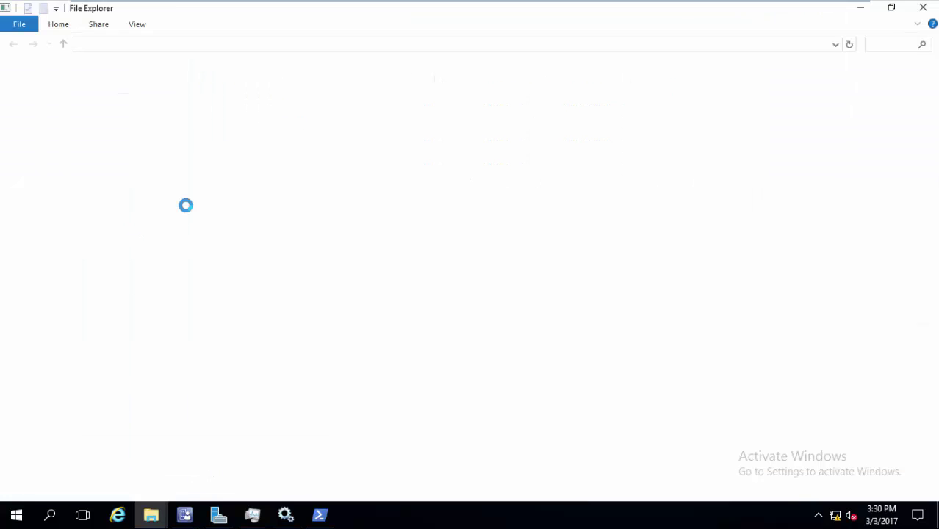
left_click(54, 200)
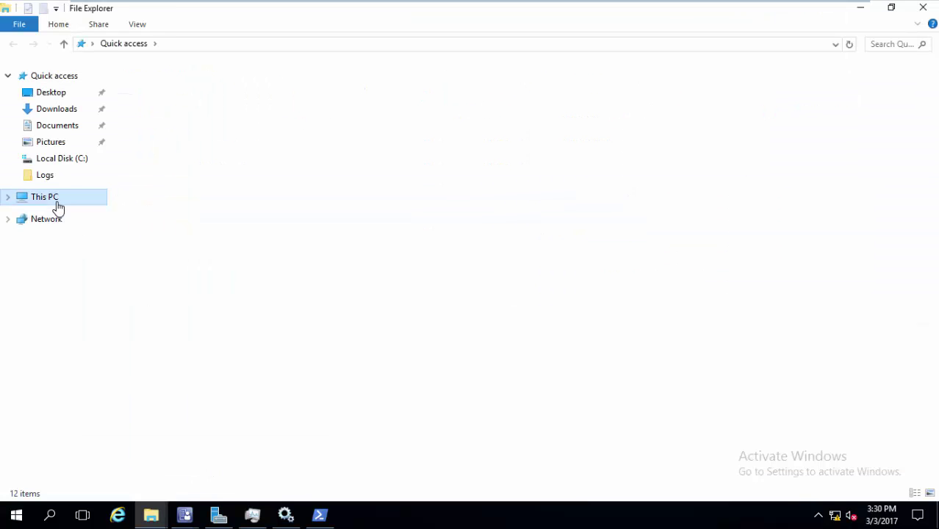
double_click(219, 185)
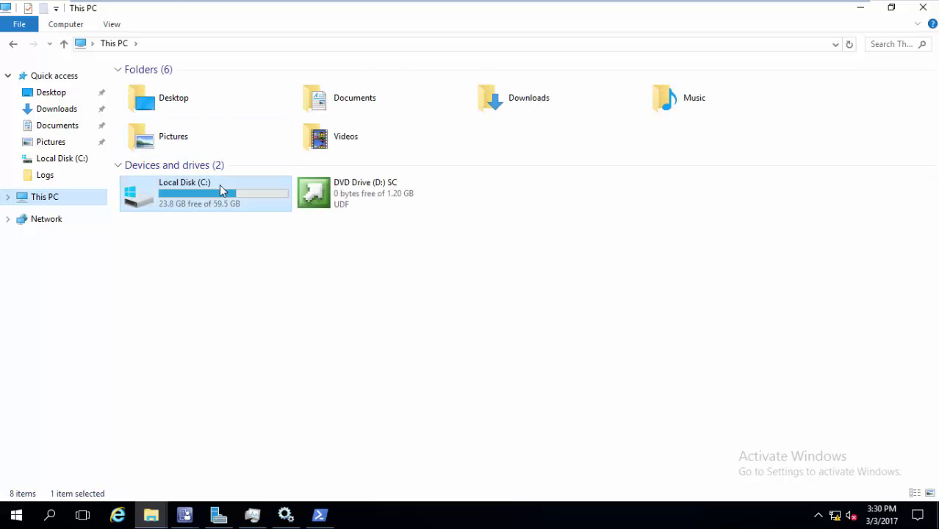
double_click(213, 147)
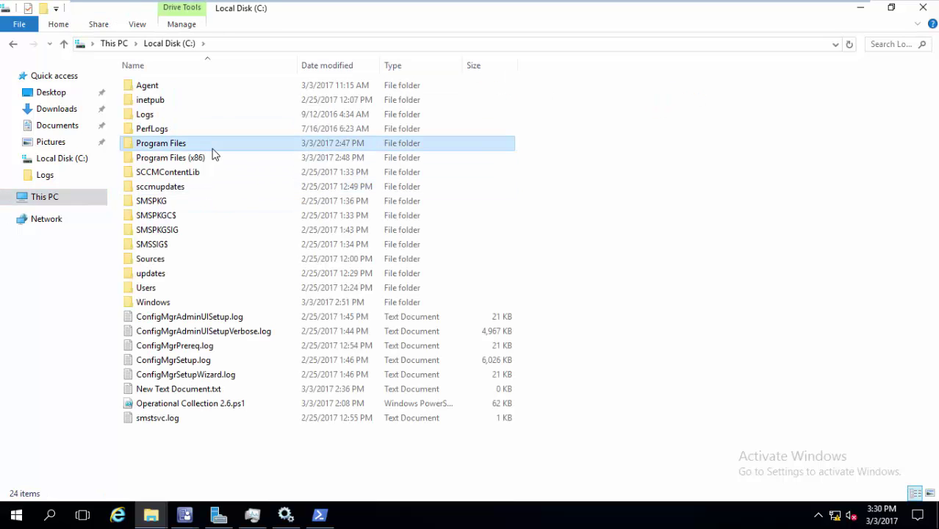
double_click(209, 131)
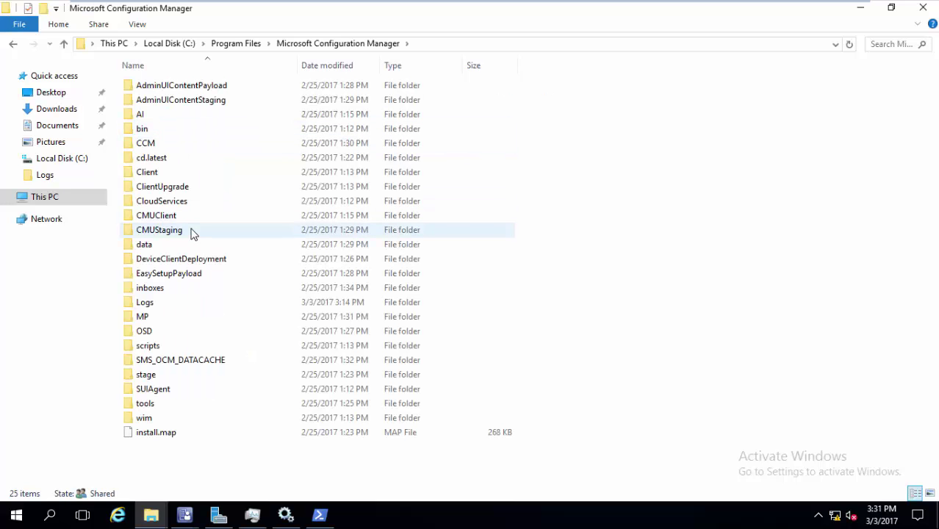
double_click(182, 291)
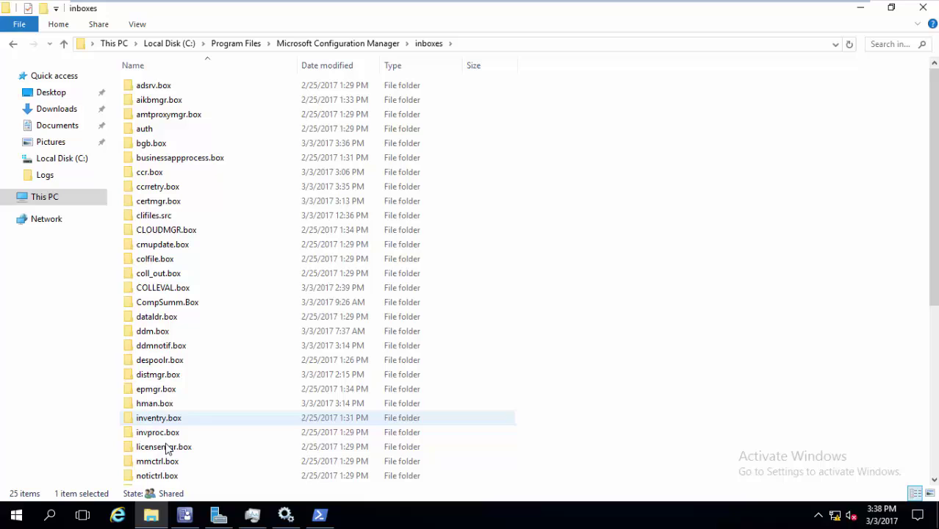
- Locate the collected MP4 file in sinv.box\FileCol\16777219, and switch back to the Configuration Manager console
left_click(182, 402)
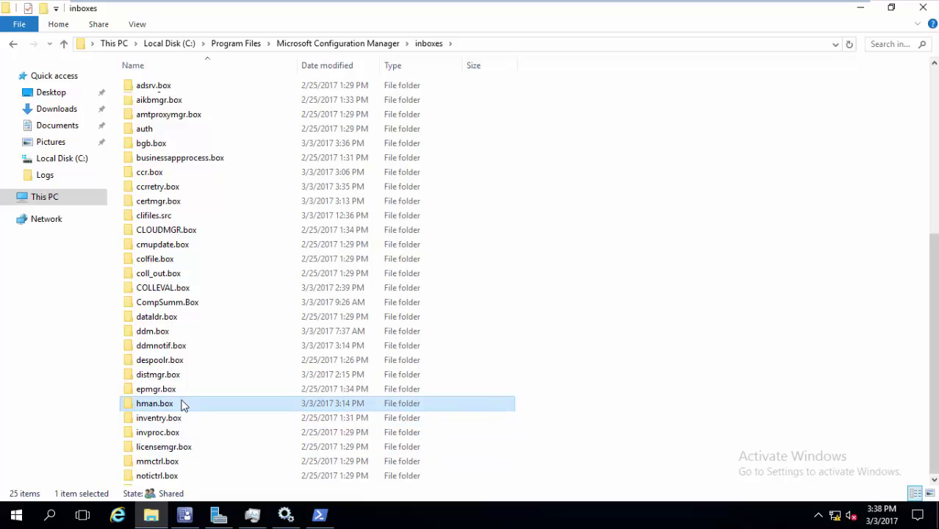
key("s")
double_click(192, 365)
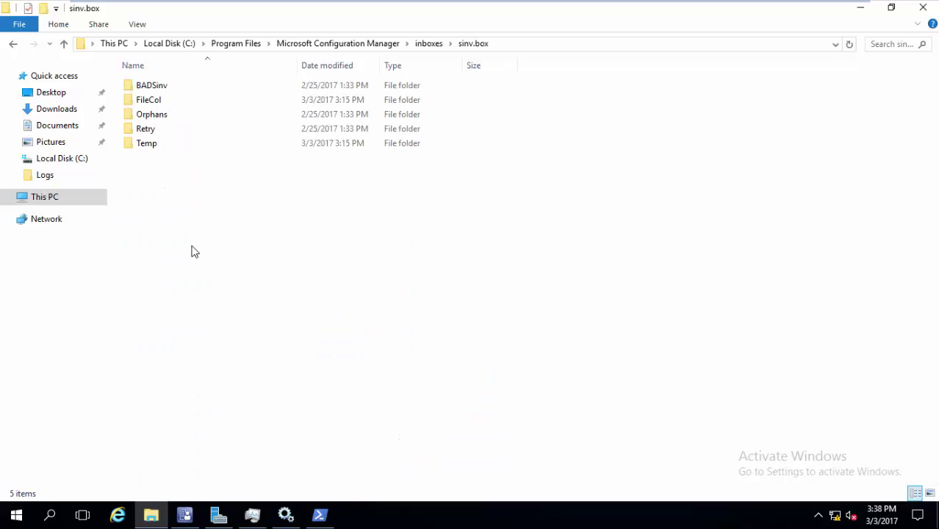
double_click(183, 99)
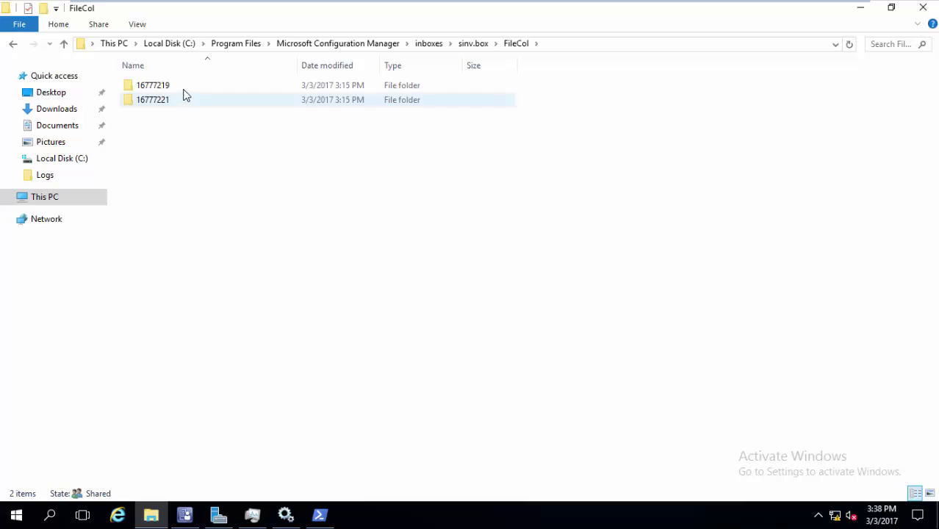
double_click(186, 89)
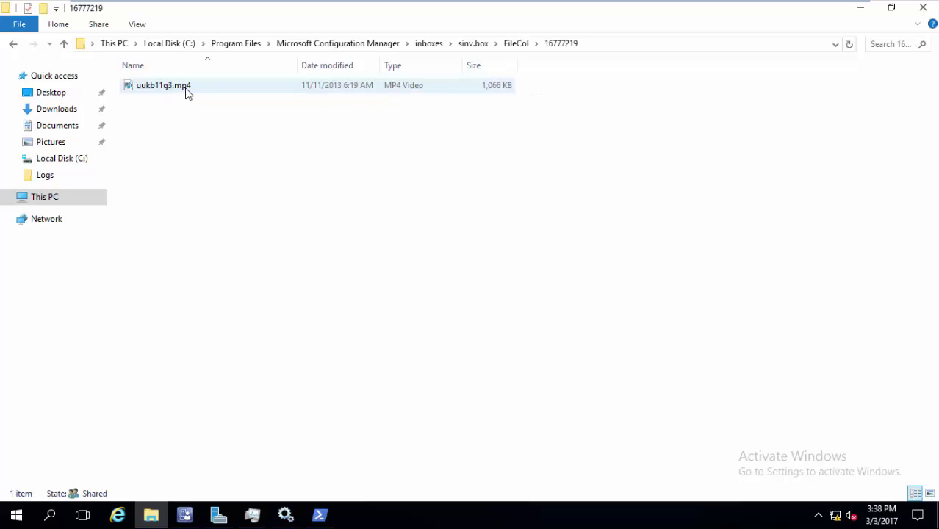
left_click(186, 89)
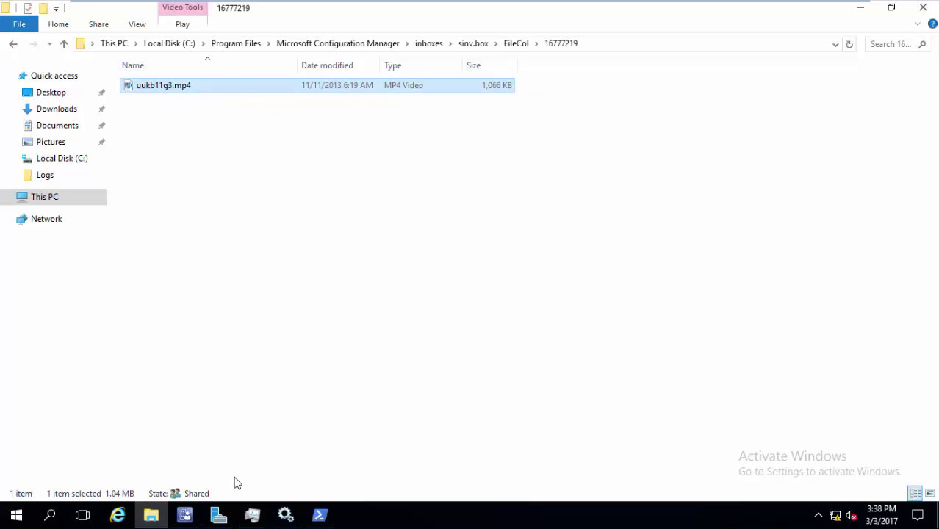
left_click(184, 515)
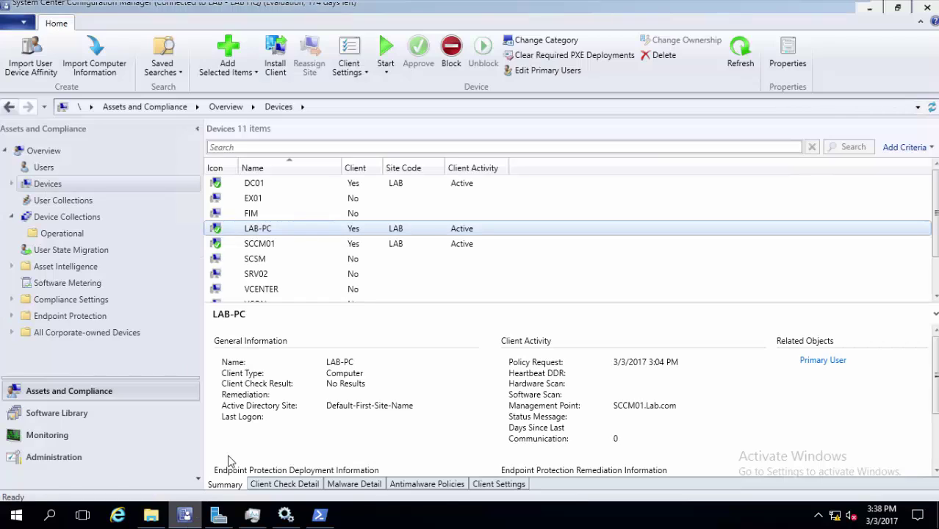
right_click(312, 230)
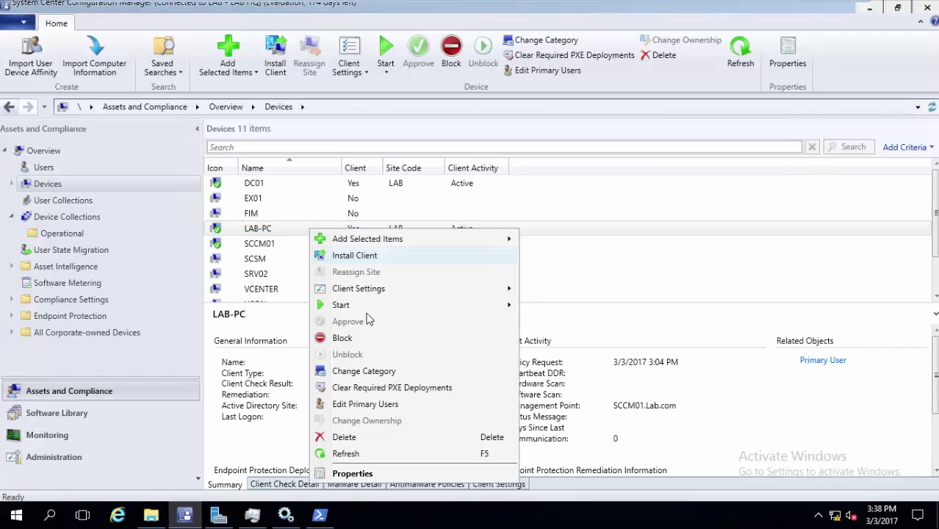
mouse_move(371, 308)
left_click(575, 320)
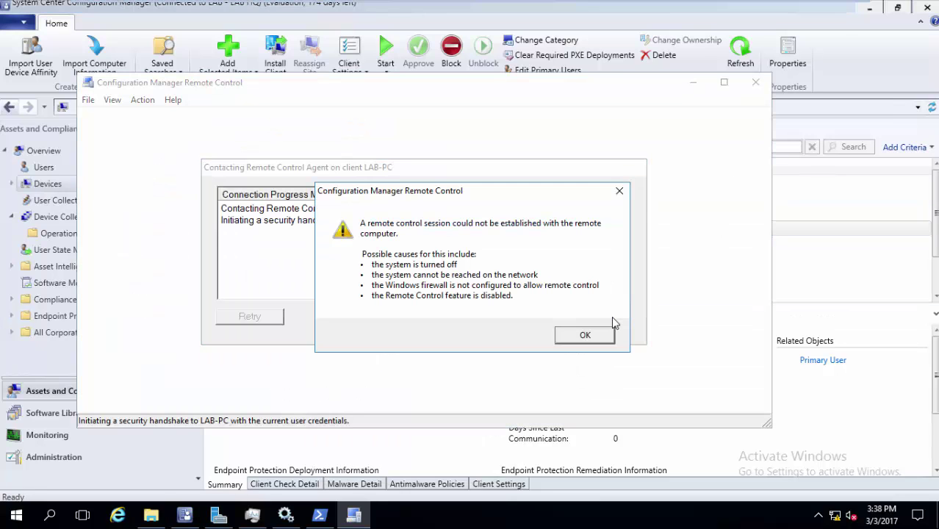
left_click(602, 332)
left_click(599, 321)
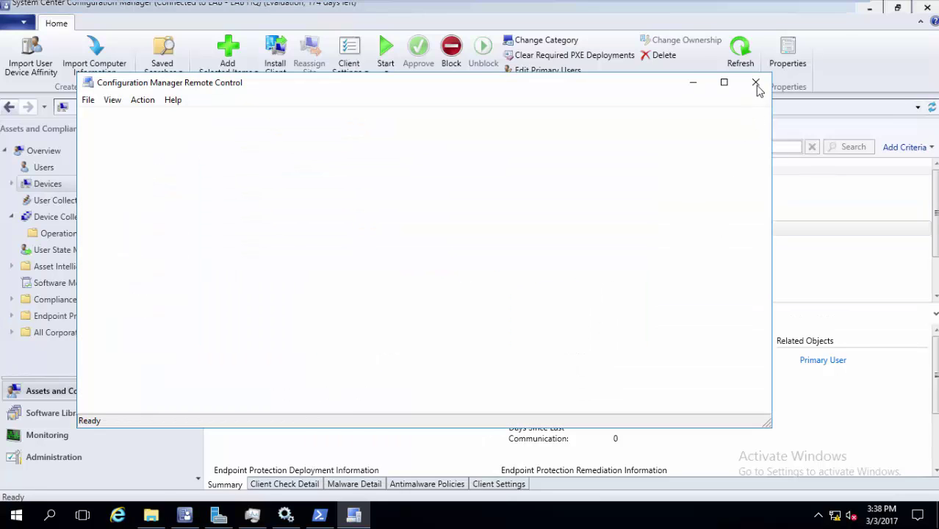
left_click(756, 83)
- Start Resource Explorer for LAB-PC and view the Collected Files under Software
right_click(518, 230)
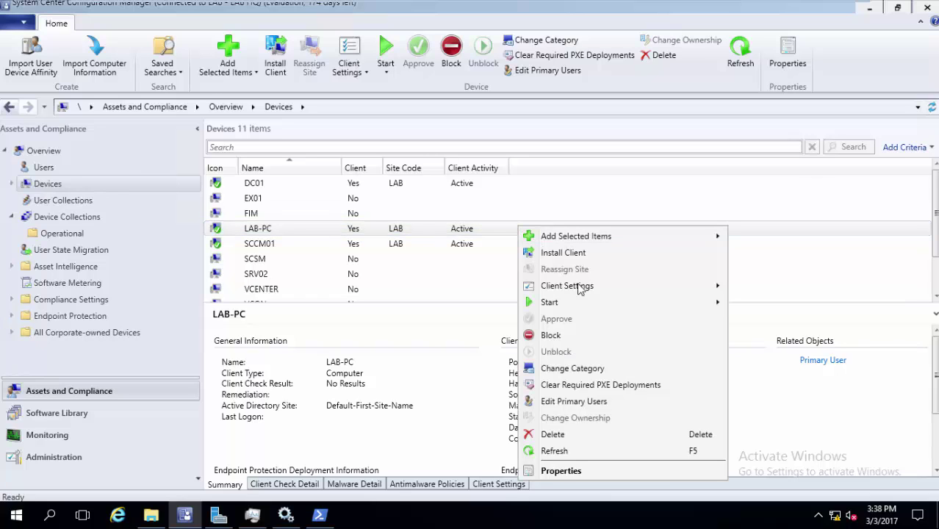
mouse_move(599, 306)
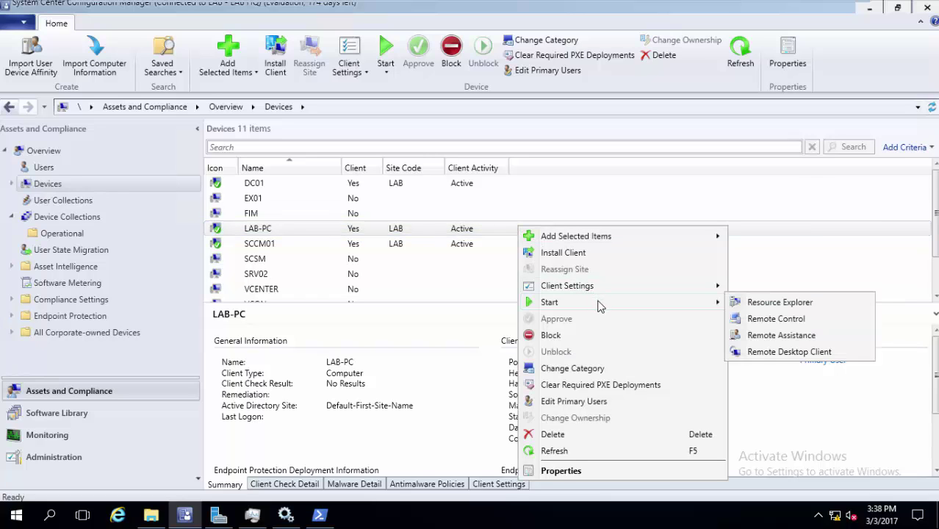
left_click(779, 302)
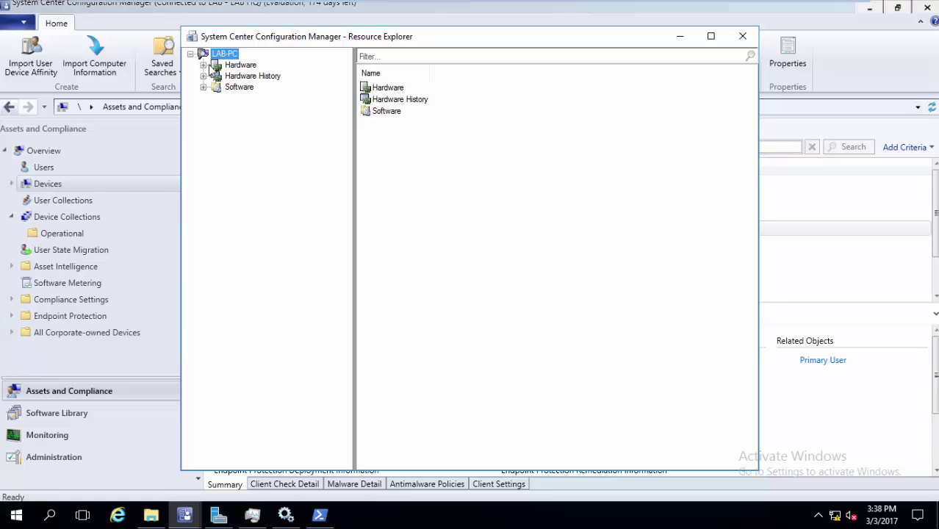
left_click(221, 66)
left_click(235, 88)
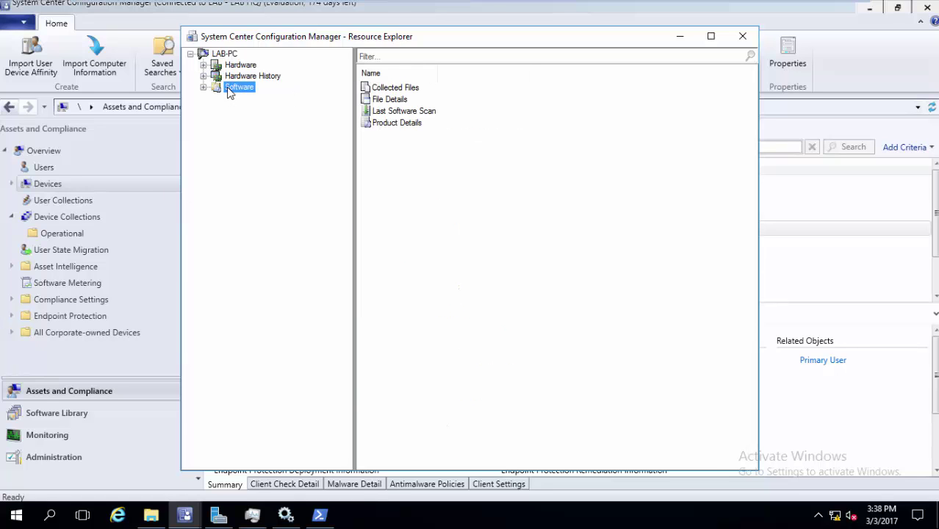
left_click(204, 87)
left_click(261, 99)
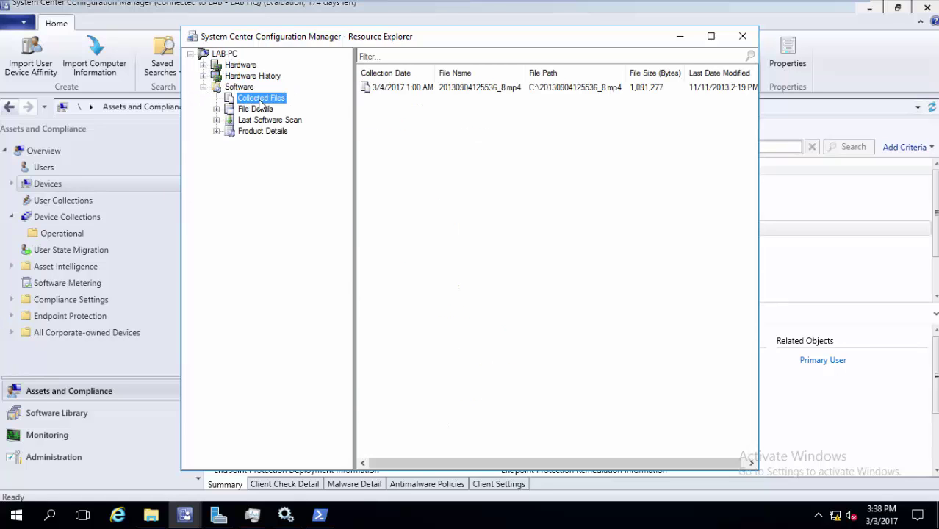
left_click(379, 89)
right_click(380, 89)
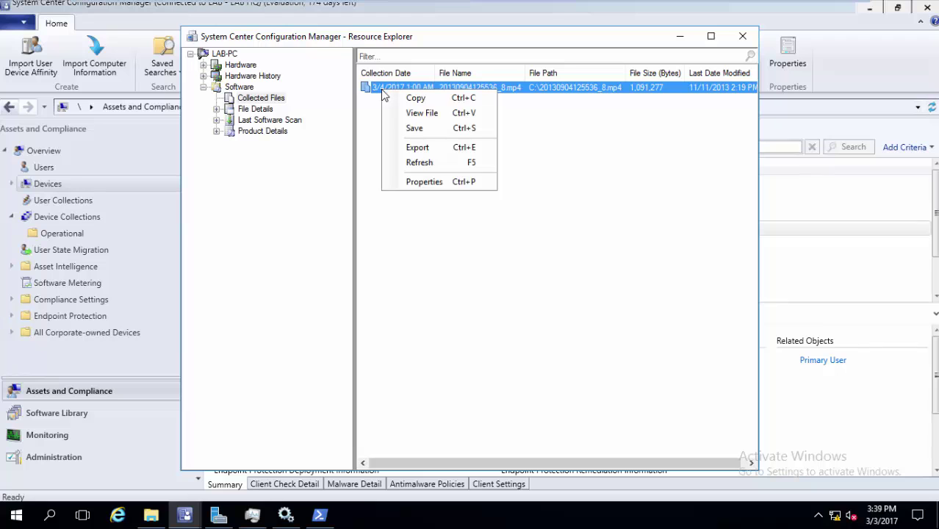
left_click(437, 126)
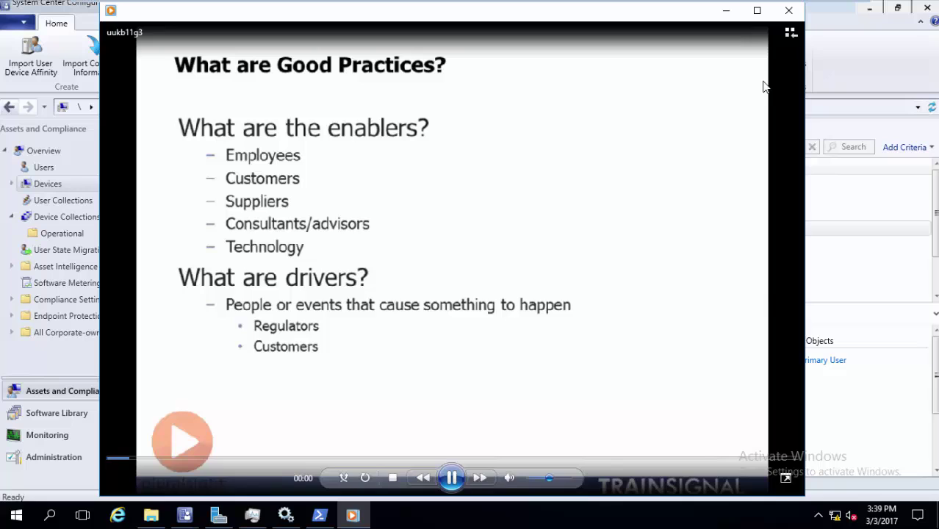
left_click(790, 10)
right_click(503, 100)
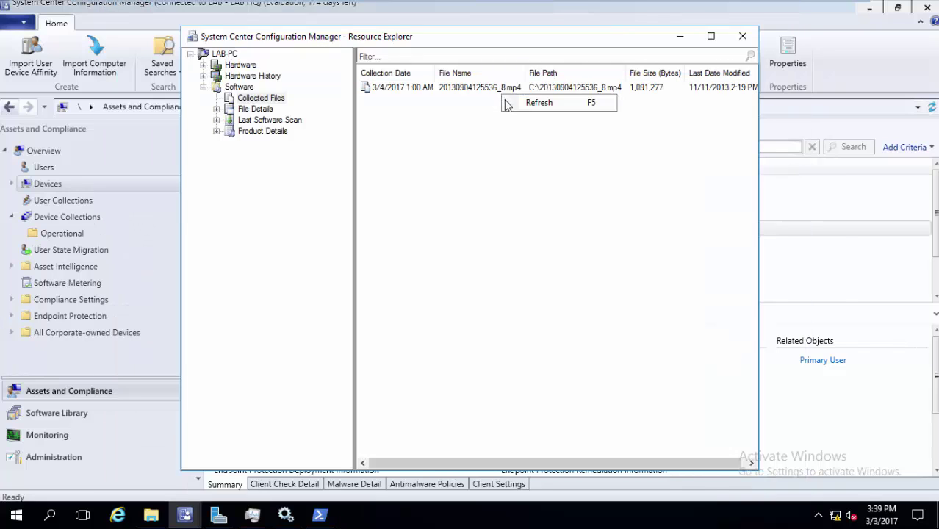
left_click(509, 88)
right_click(508, 88)
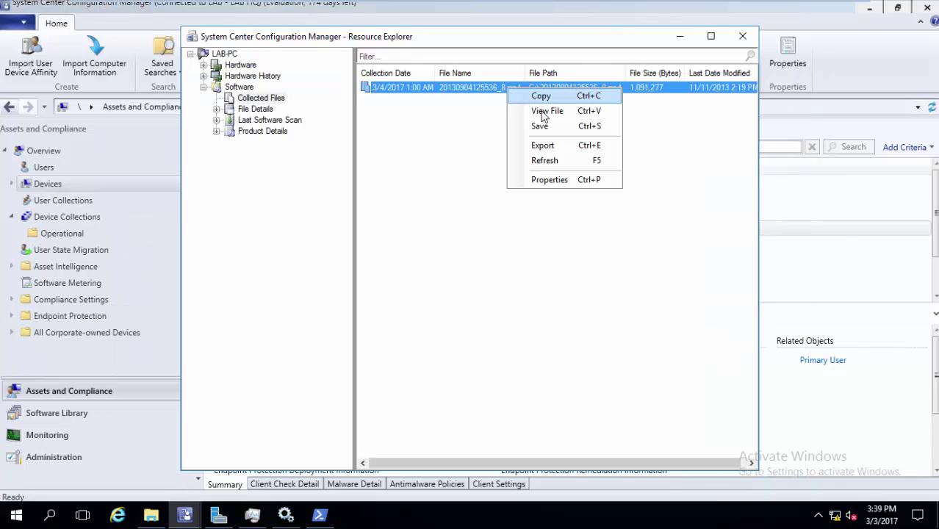
left_click(566, 128)
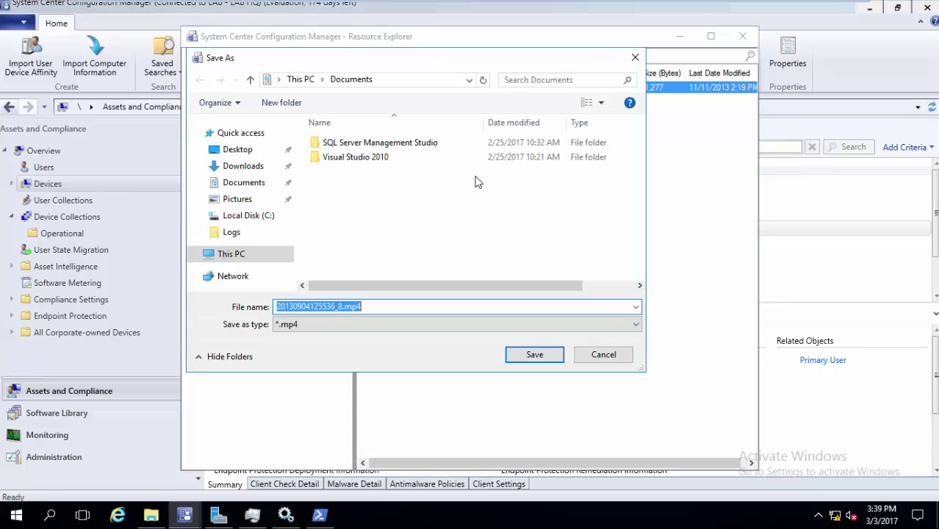
left_click(662, 57)
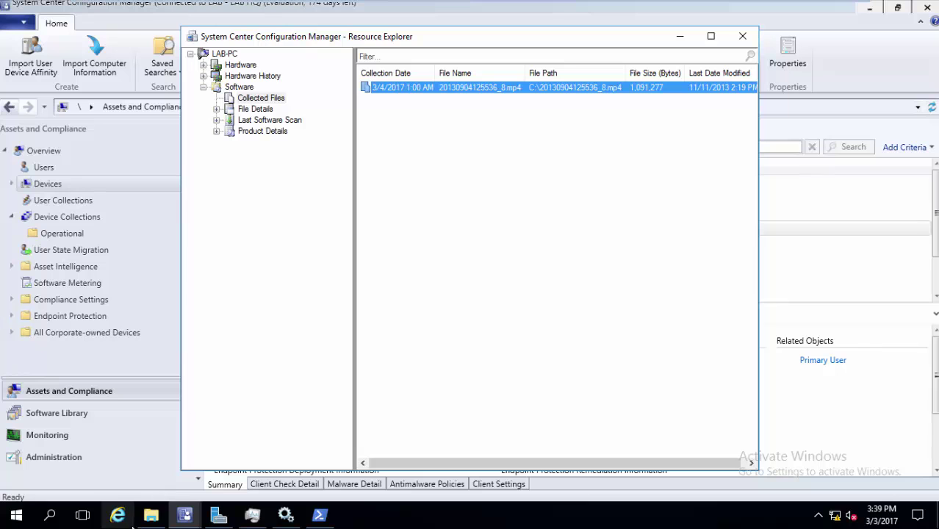
- Open the properties of Default Client Settings in the Administration workspace
left_click(112, 457)
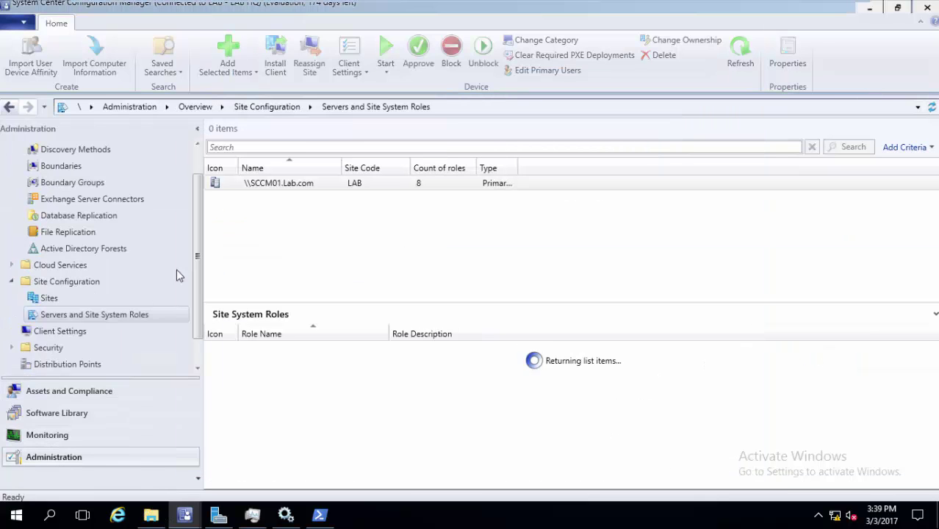
left_click(74, 331)
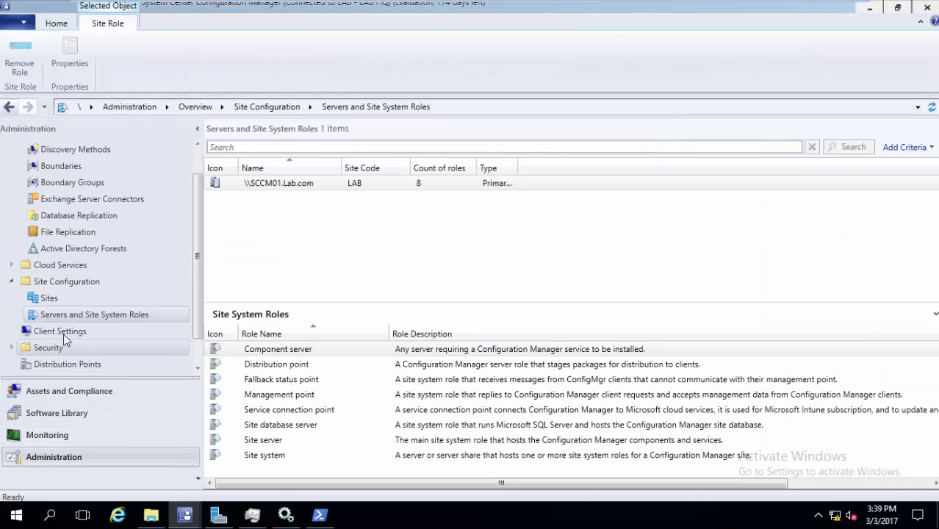
right_click(338, 192)
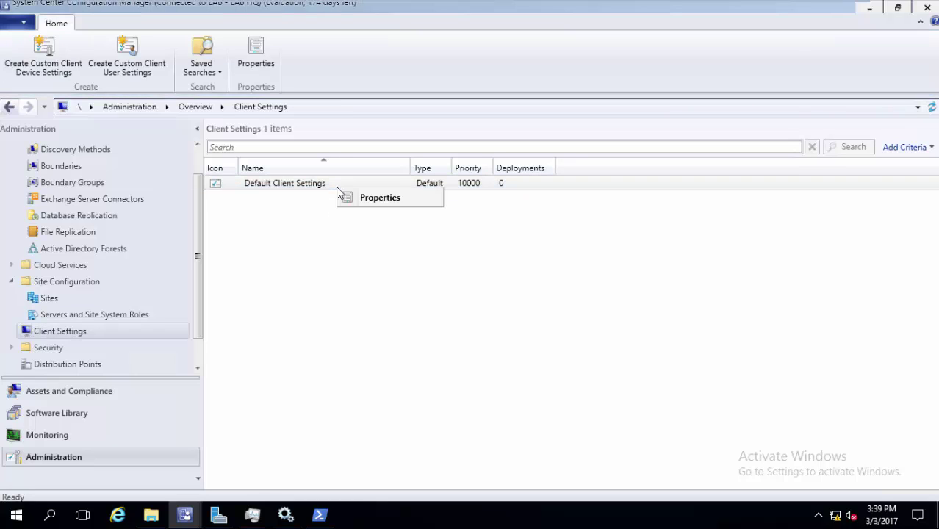
left_click(404, 198)
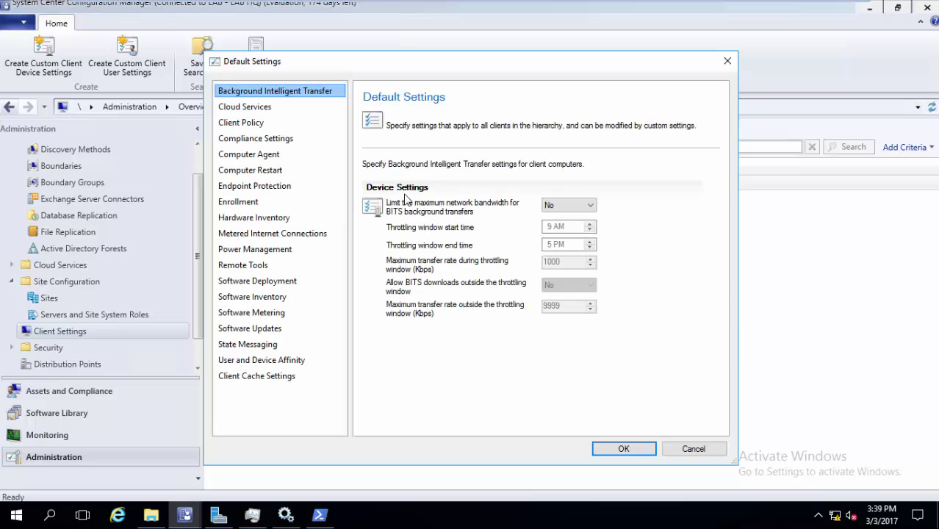
- Review the file collection list in the Software Inventory settings, and cancel both dialogs without making changes
left_click(276, 297)
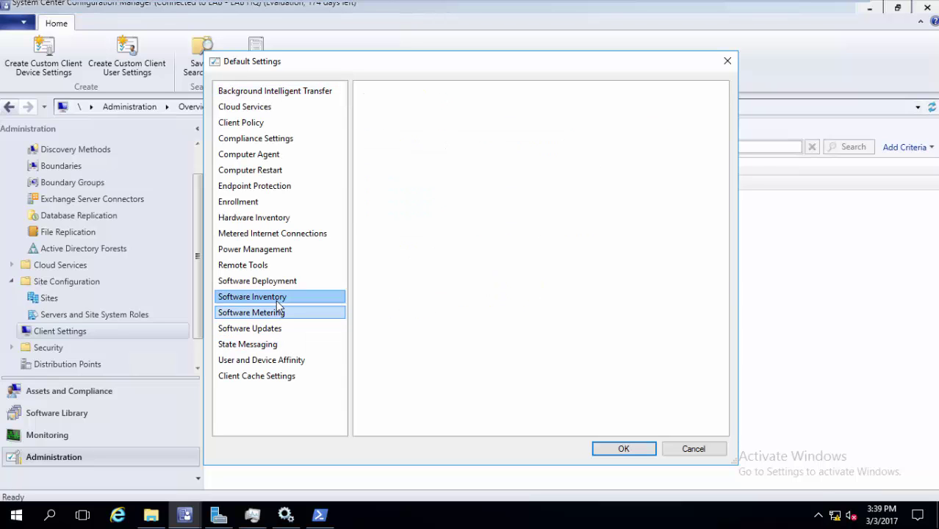
left_click(636, 286)
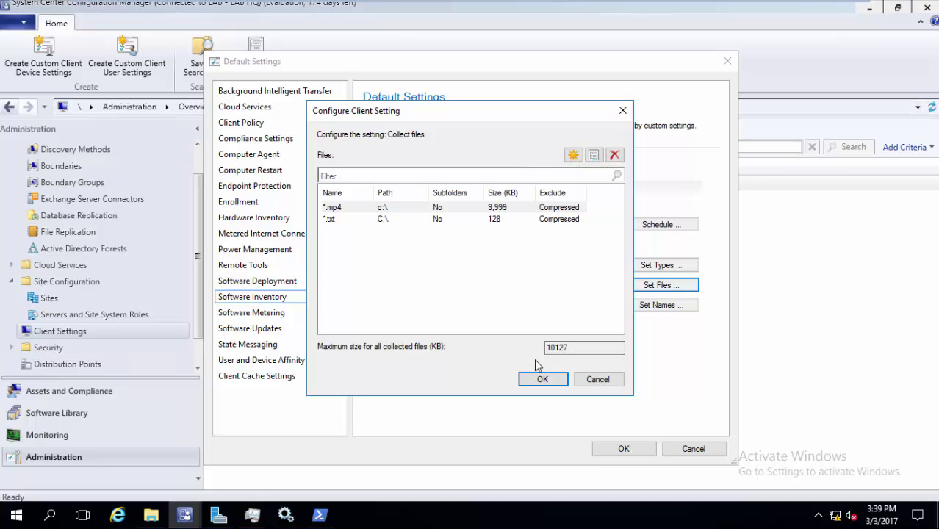
left_click(598, 380)
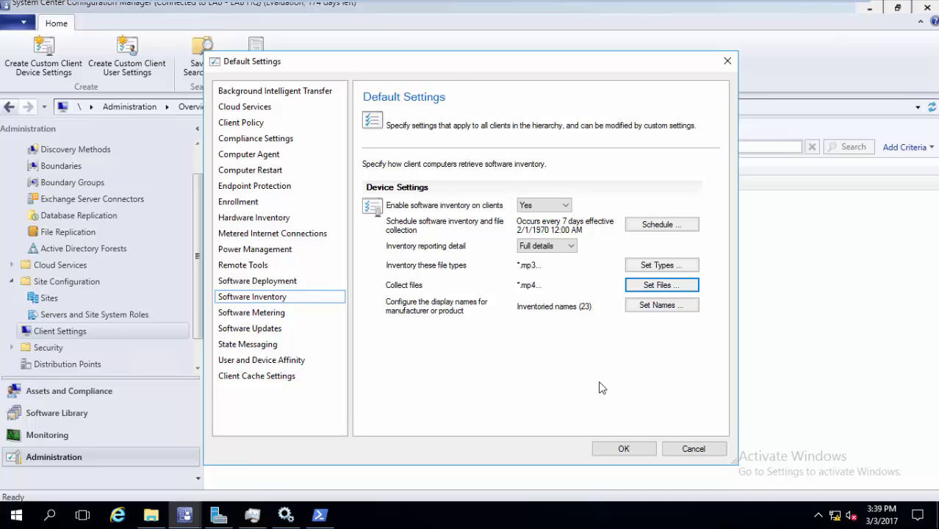
left_click(668, 455)
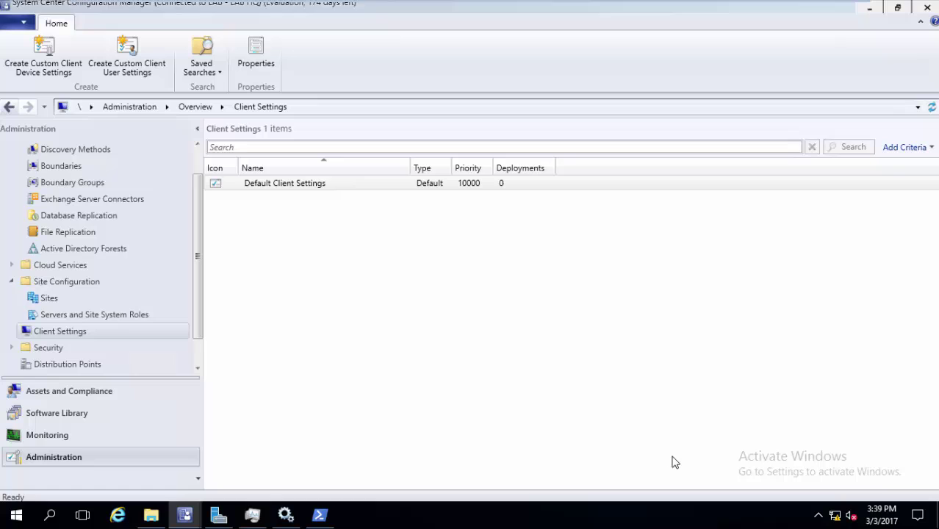
- Return to the Devices list in Assets and Compliance, display the Start options for LAB-PC, and dismiss them
left_click(165, 392)
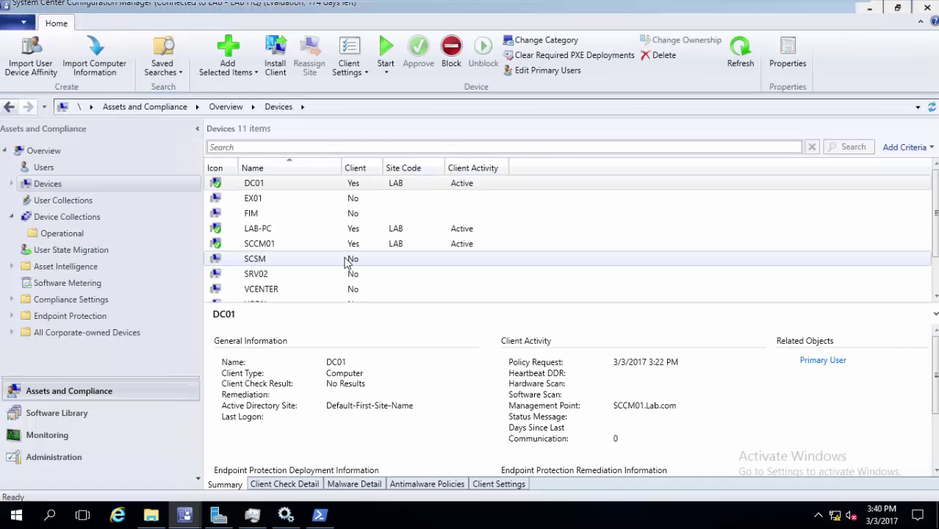
left_click(353, 233)
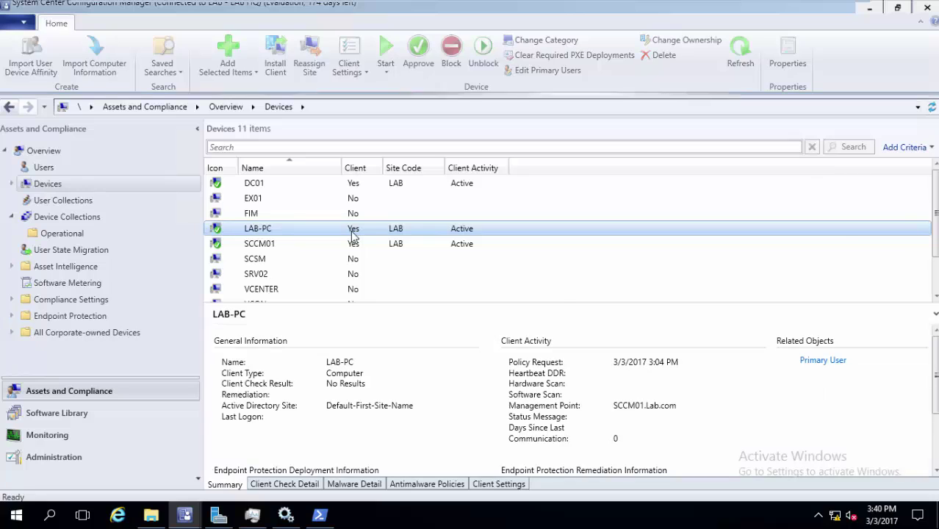
right_click(353, 234)
mouse_move(418, 302)
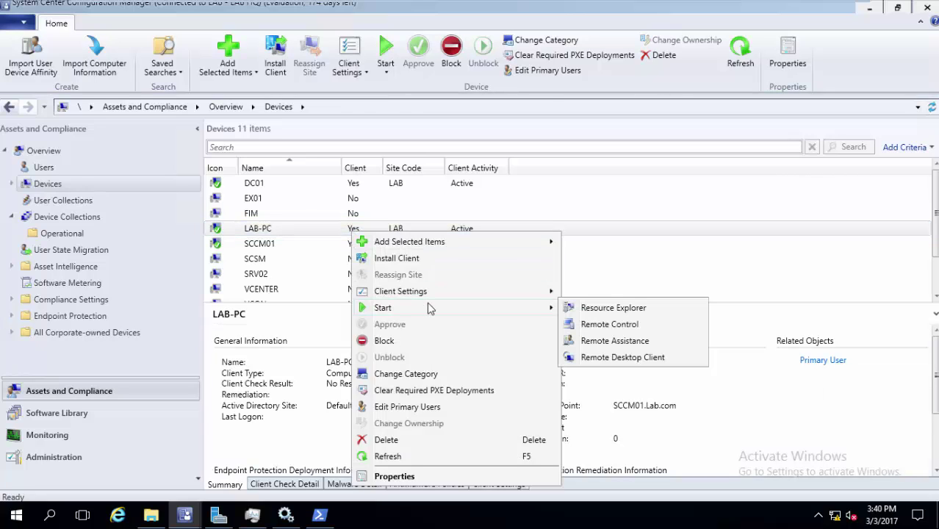
left_click(288, 234)
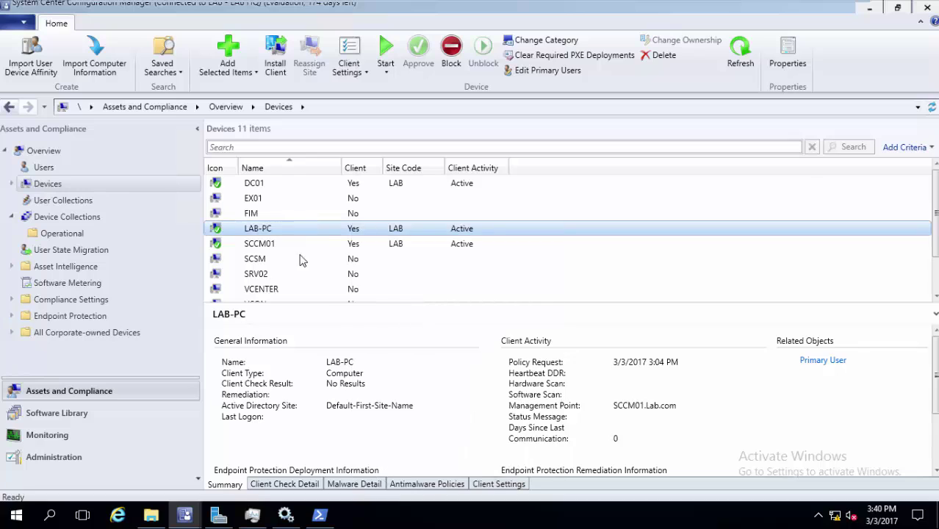
- Start Resource Explorer for the LAB-PC device
left_click(327, 183)
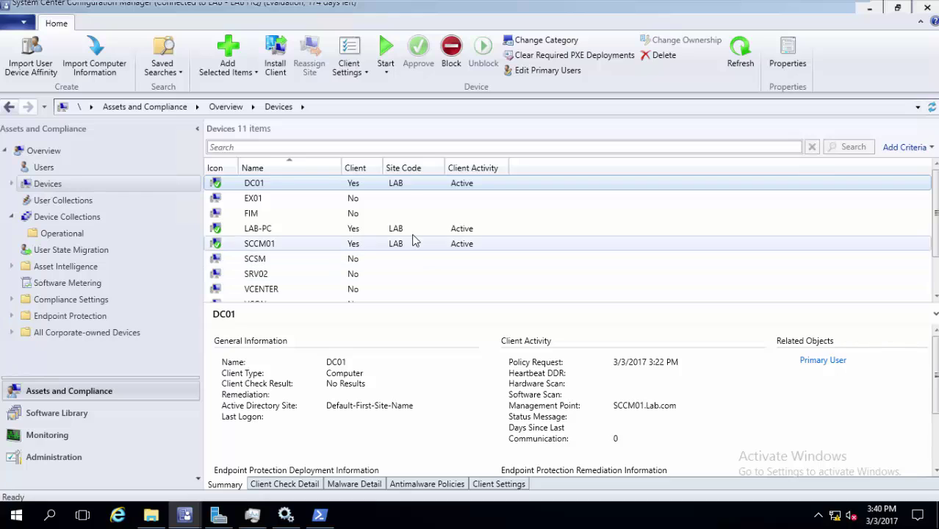
left_click(412, 235)
right_click(413, 239)
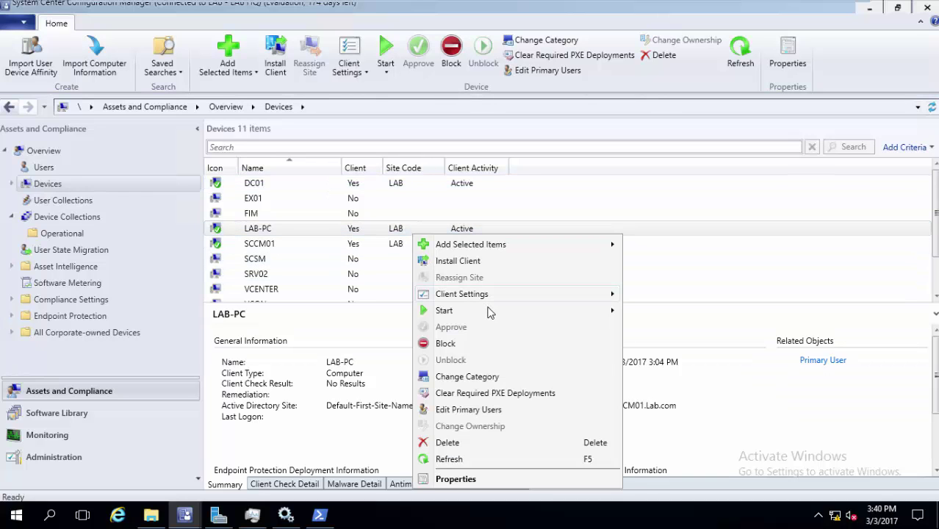
mouse_move(503, 310)
left_click(647, 312)
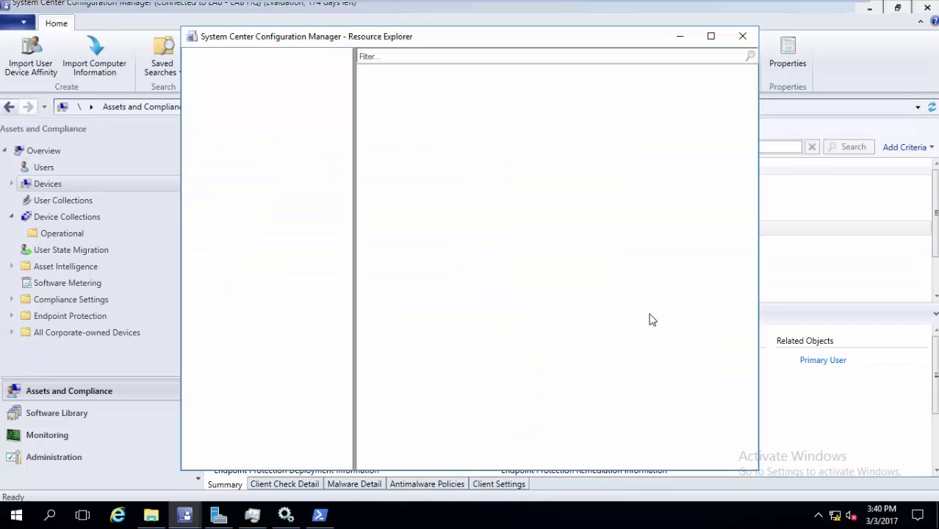
- View the BitLocker and Printer Device entries in LAB-PC's hardware inventory
double_click(389, 88)
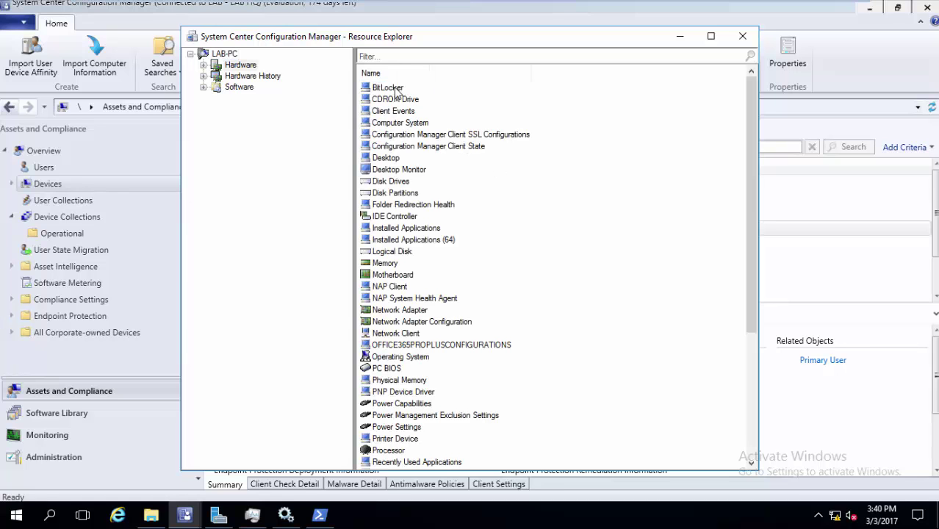
double_click(390, 87)
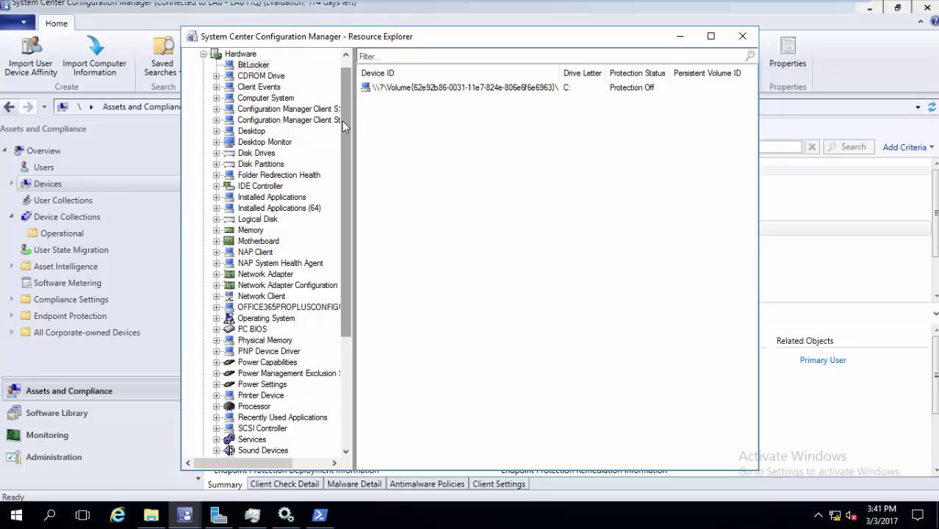
scroll(342, 120, "down", 2)
left_click(270, 329)
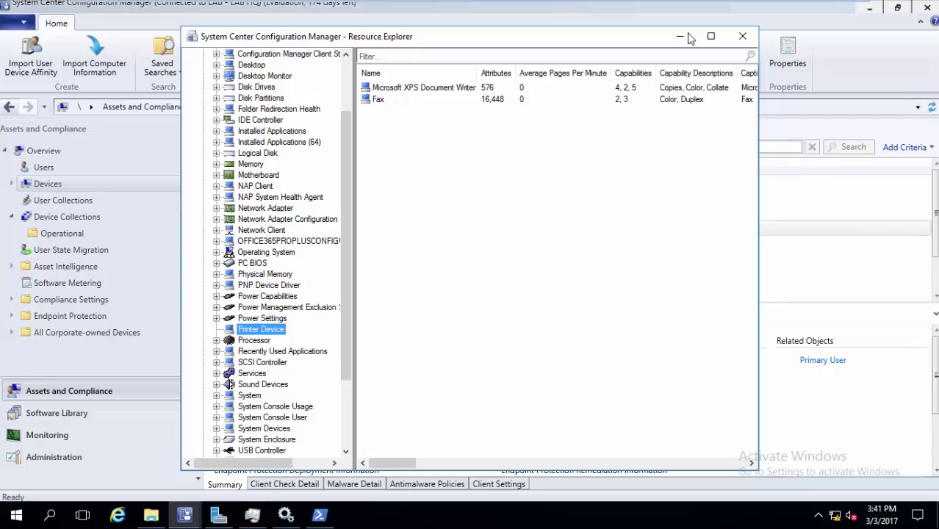
- Close Resource Explorer and switch from the remote console to the local File Explorer window showing the SCCM Course folder
left_click(739, 35)
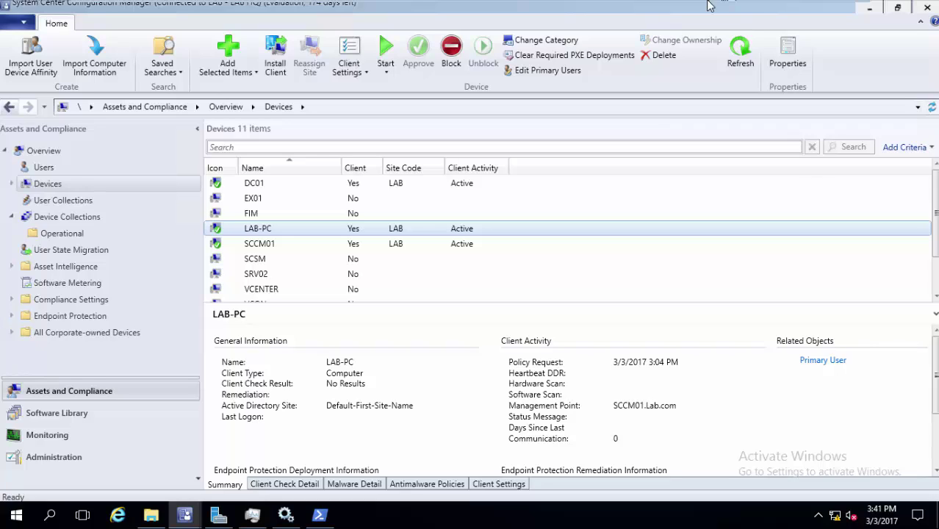
left_click(133, 9)
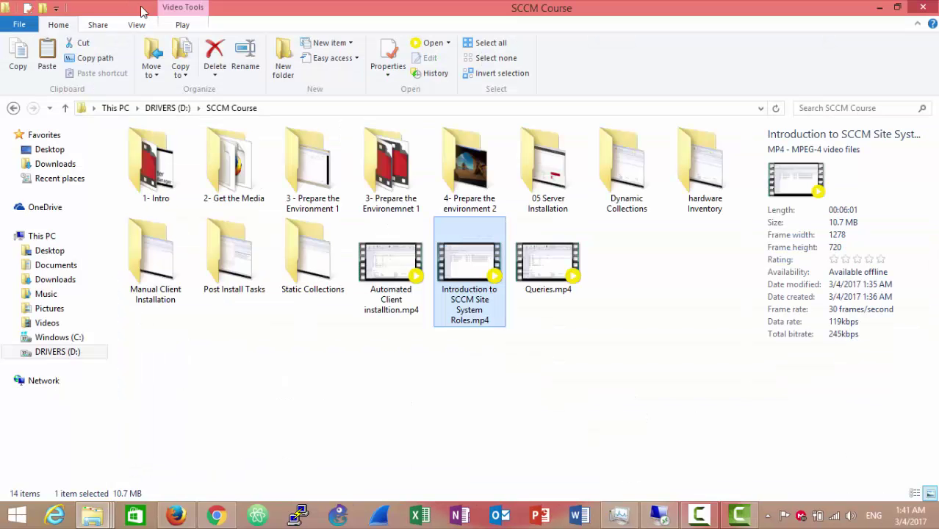